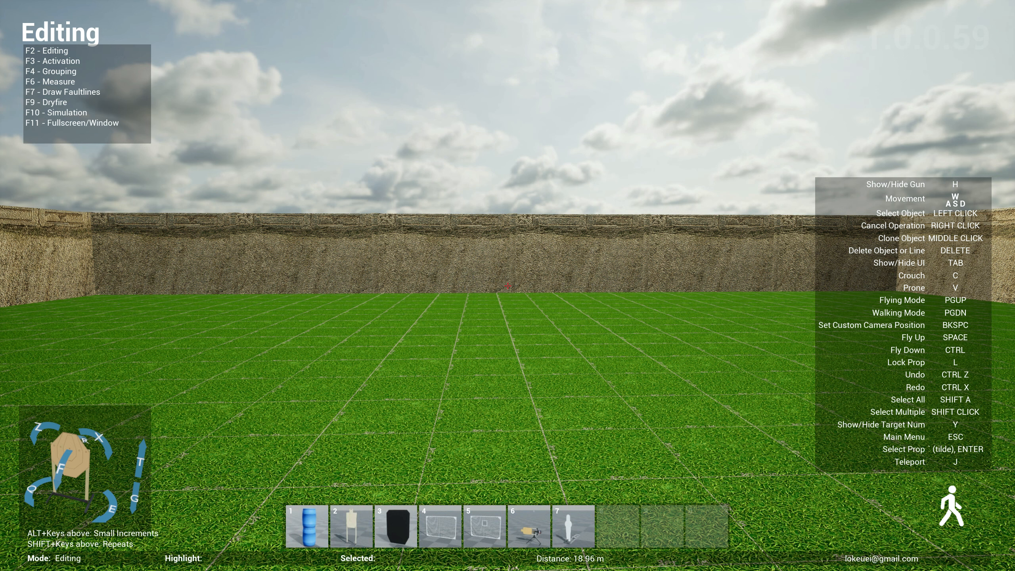
Browse the prop library's IDPA, USPSA and Steel Targets categories, then close it.
key(grave)
click(465, 27)
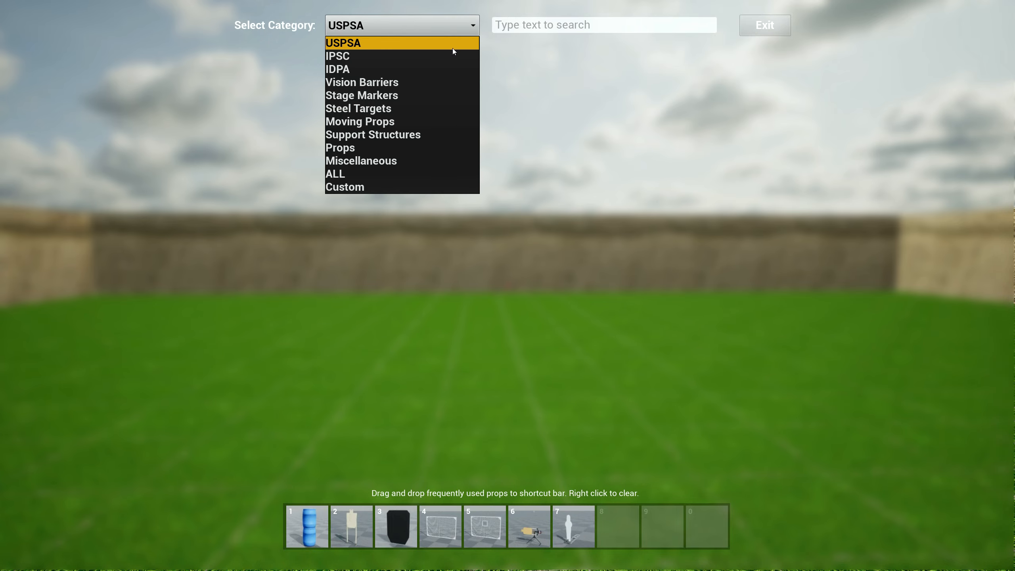
click(440, 69)
click(470, 24)
click(438, 44)
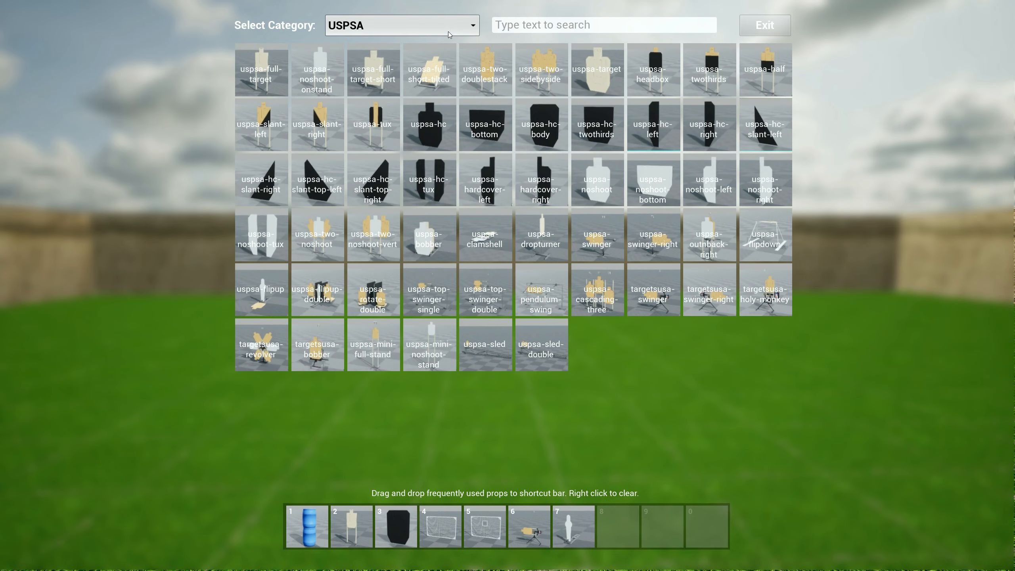
click(452, 30)
click(412, 107)
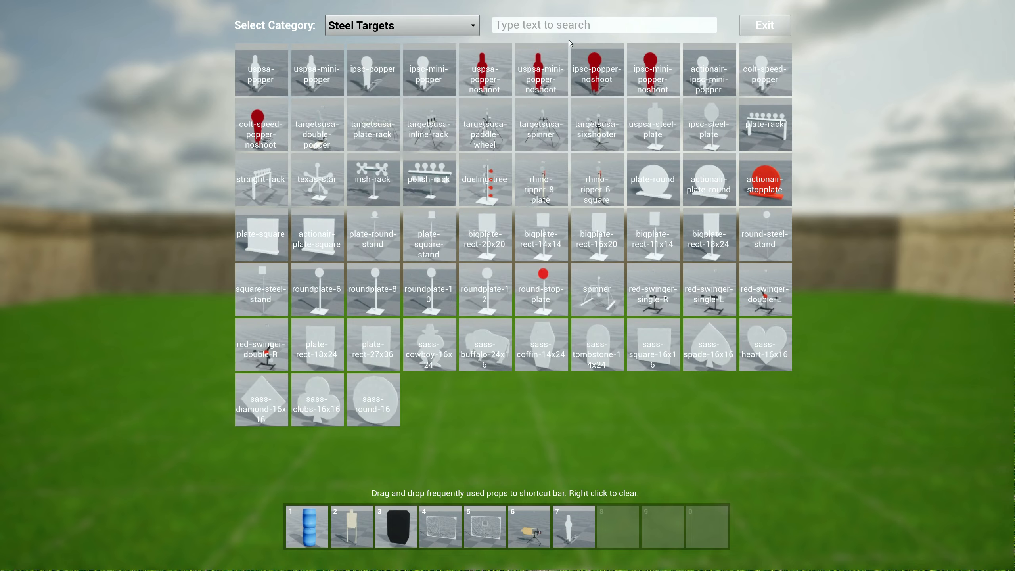
click(765, 25)
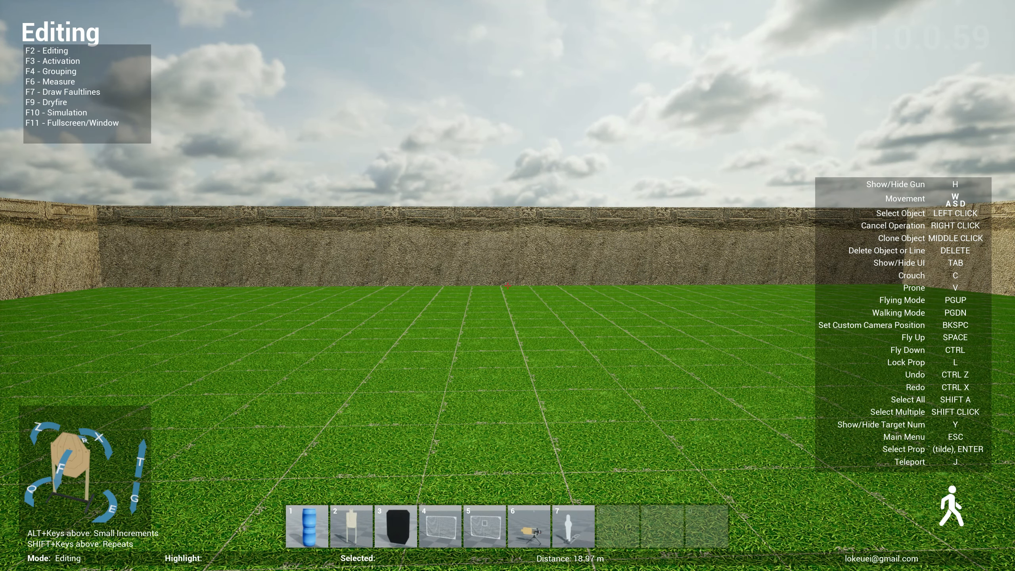
Reopen the prop library, switch it back to the USPSA category, view its props and return to the bay.
key(grave)
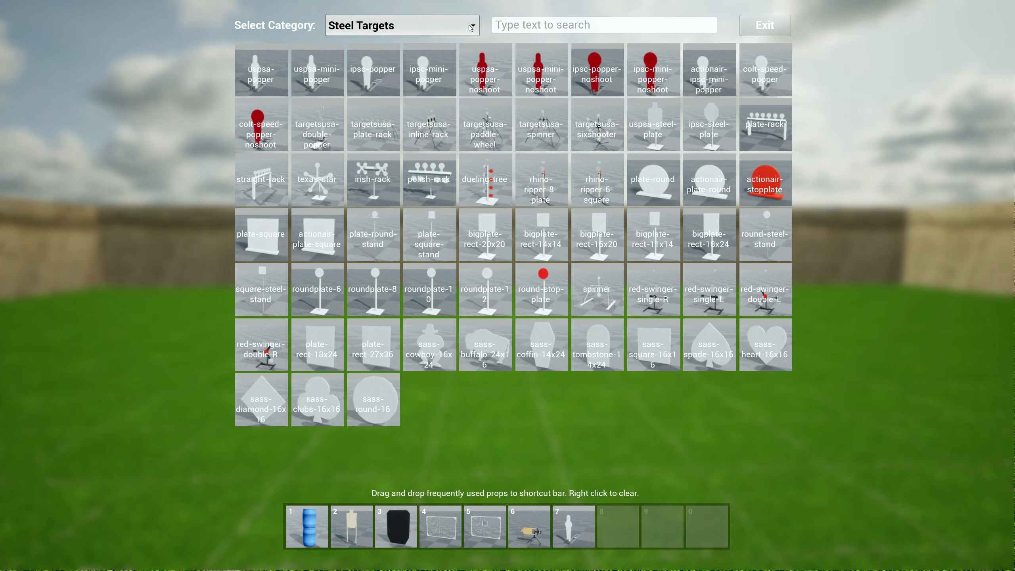
click(400, 28)
click(400, 41)
click(764, 26)
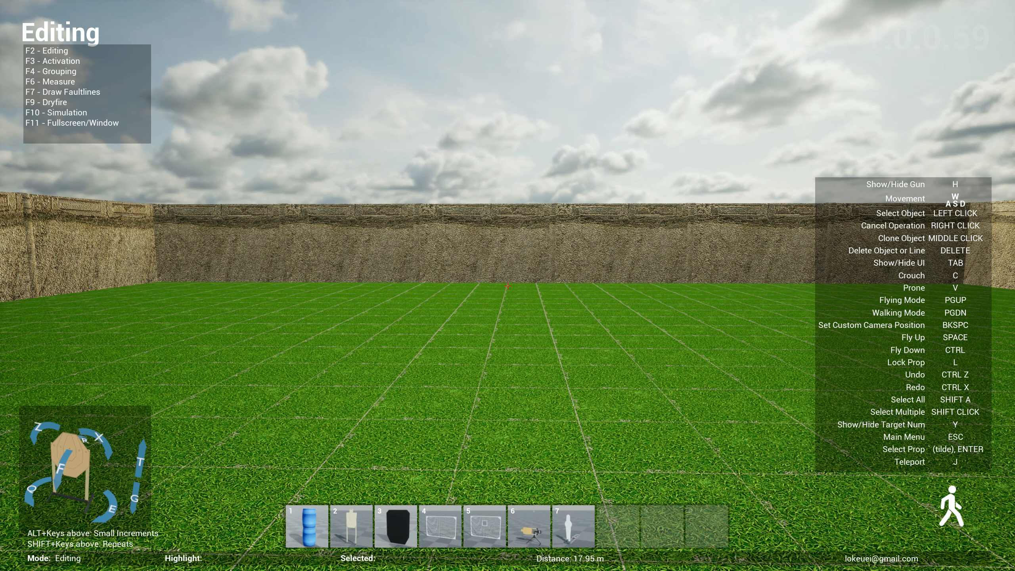
key(grave)
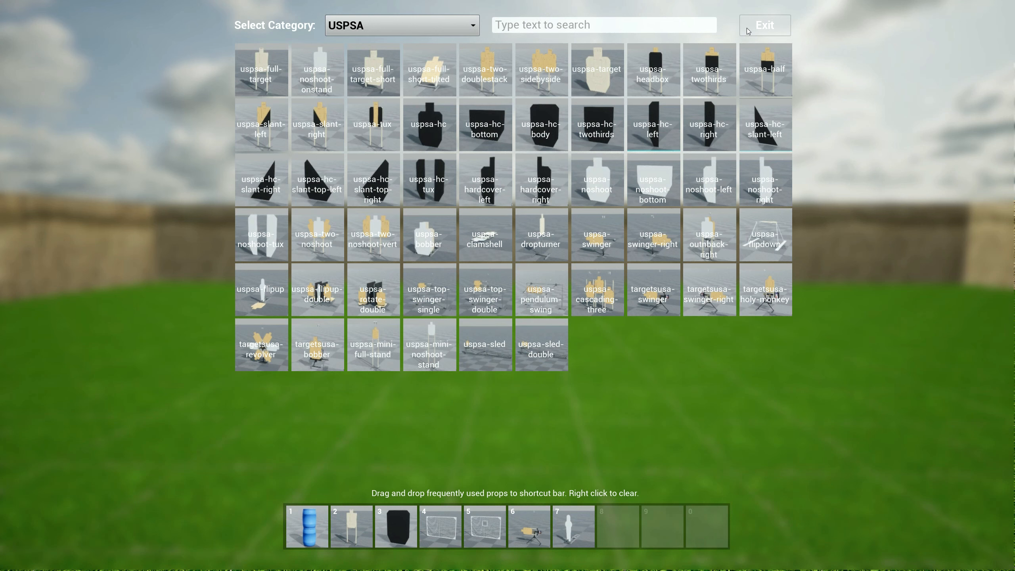
click(766, 27)
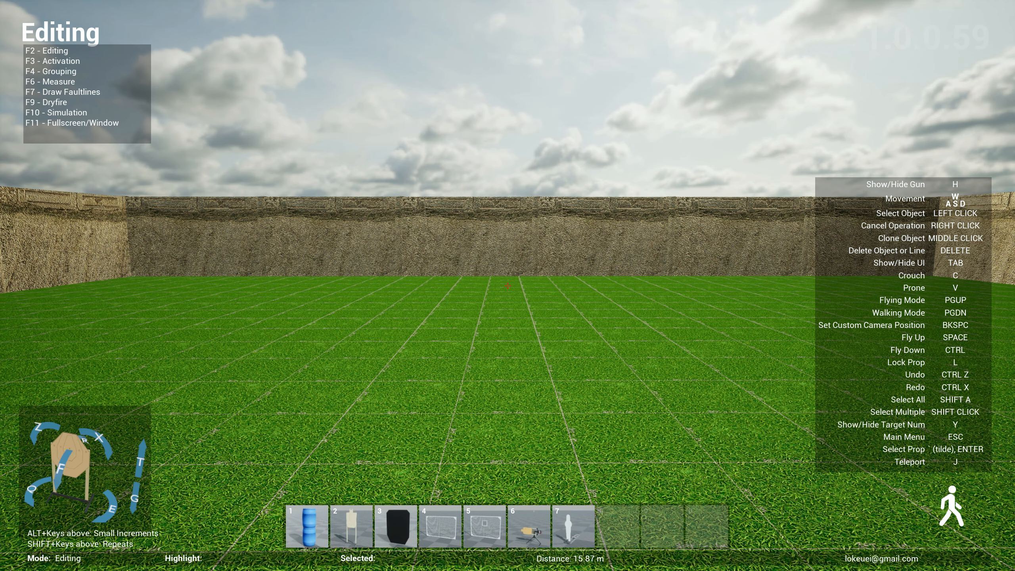
Assign the custom-text prop from the Stage Markers category to shortcut slot 8.
key(w)
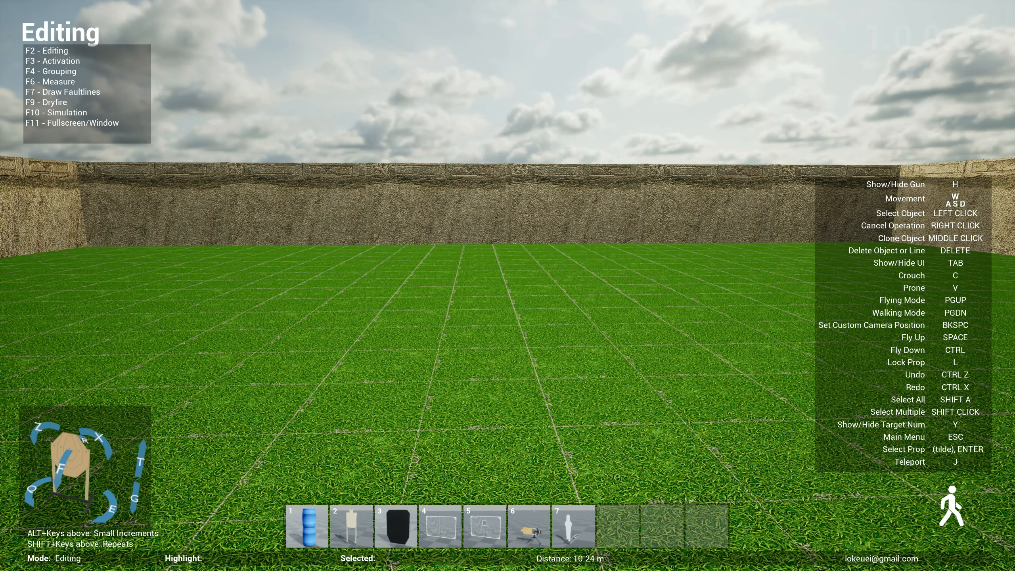
key(grave)
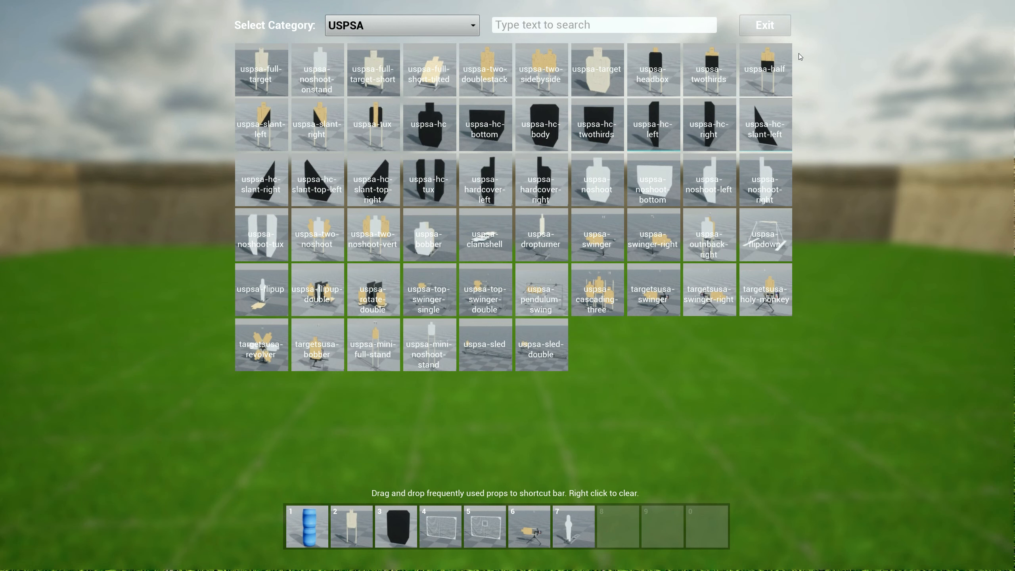
click(440, 25)
click(409, 97)
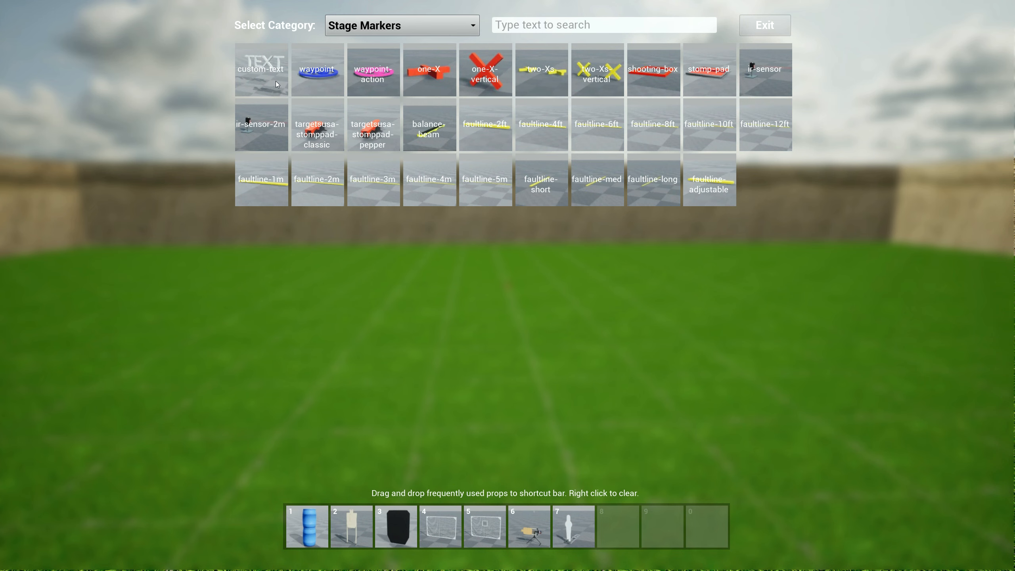
drag(262, 67, 621, 530)
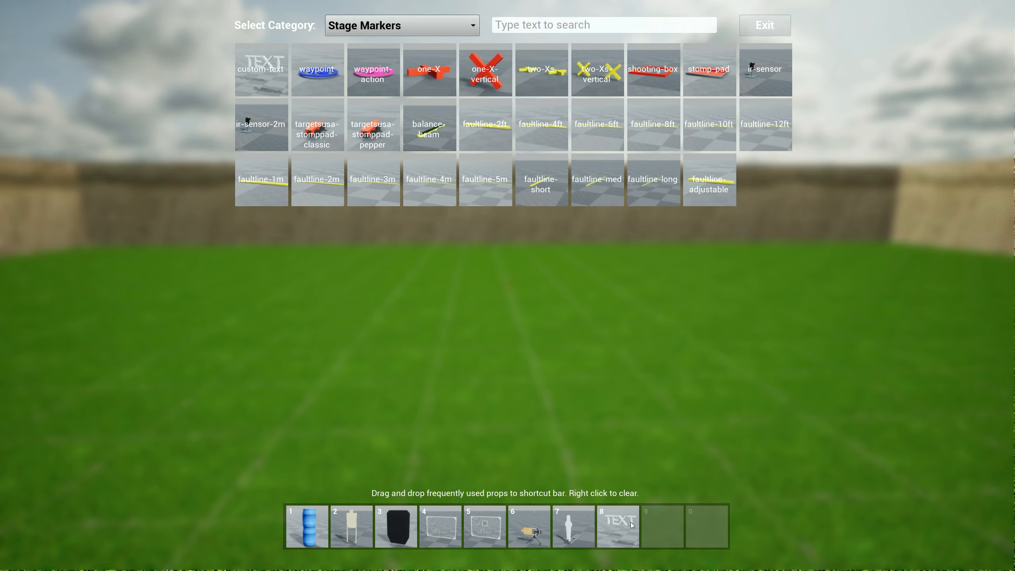
click(776, 27)
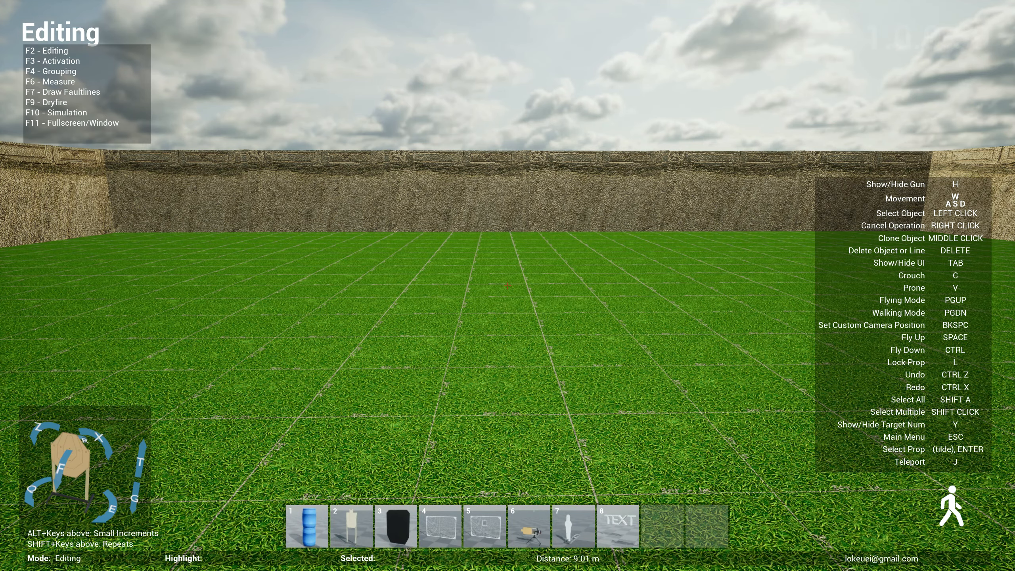
Place a stack of two blue barrels on the grass and a uspsa-full-target to the right of it.
key(1)
click(507, 286)
key(2)
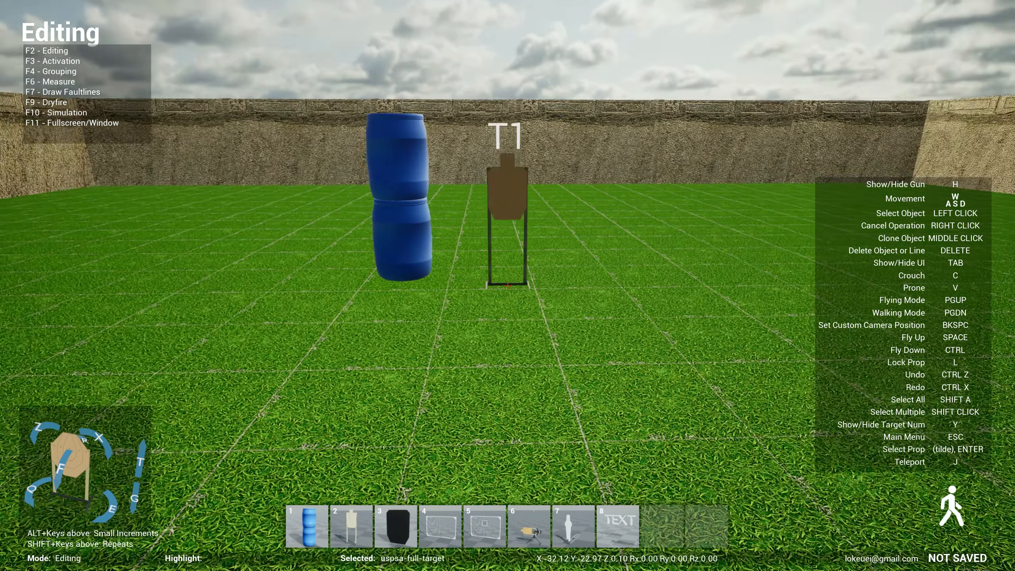
click(508, 286)
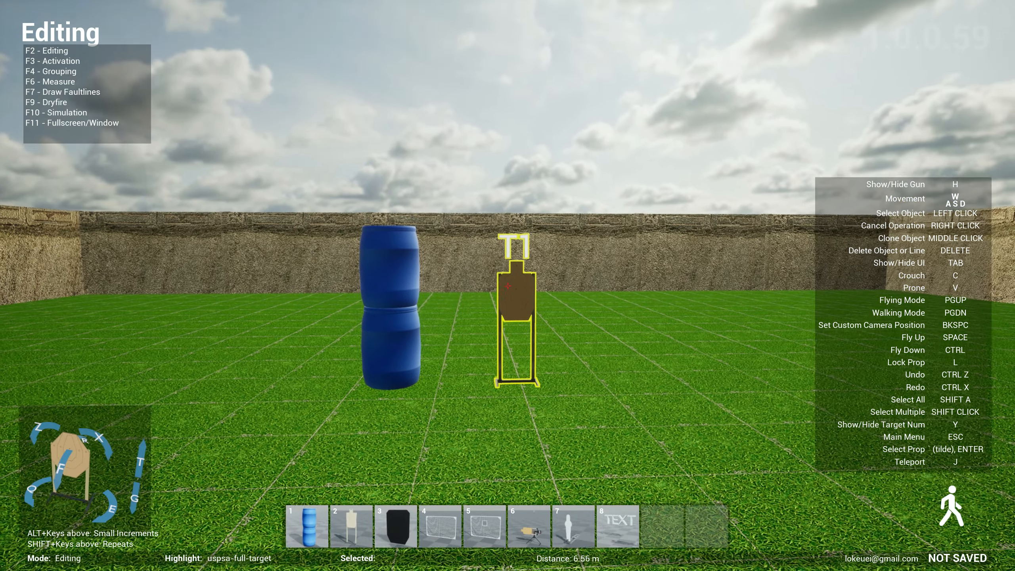
Hide the target numbers and place a custom-text prop just above the paper target.
key(s)
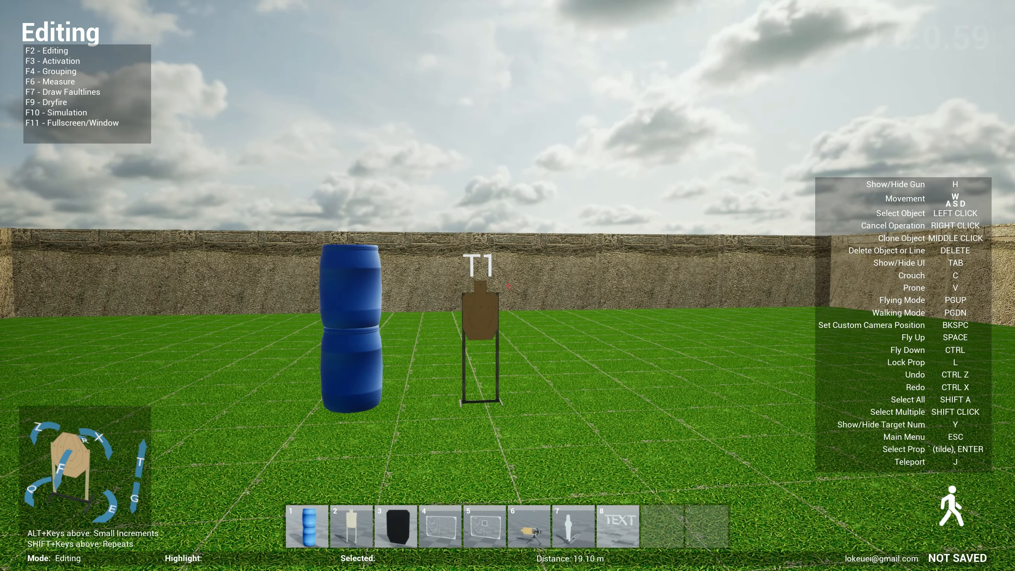
key(w)
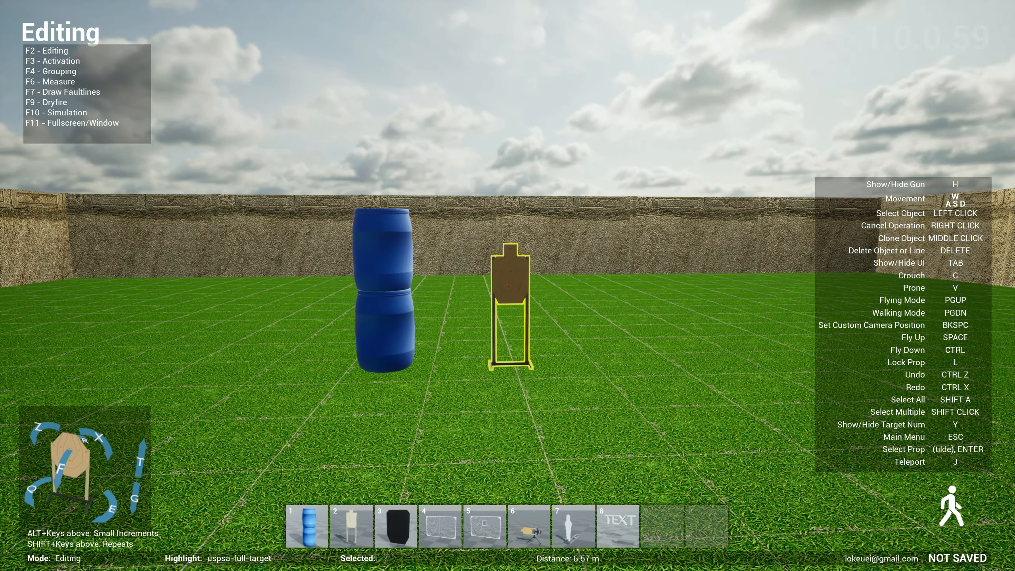
key(s)
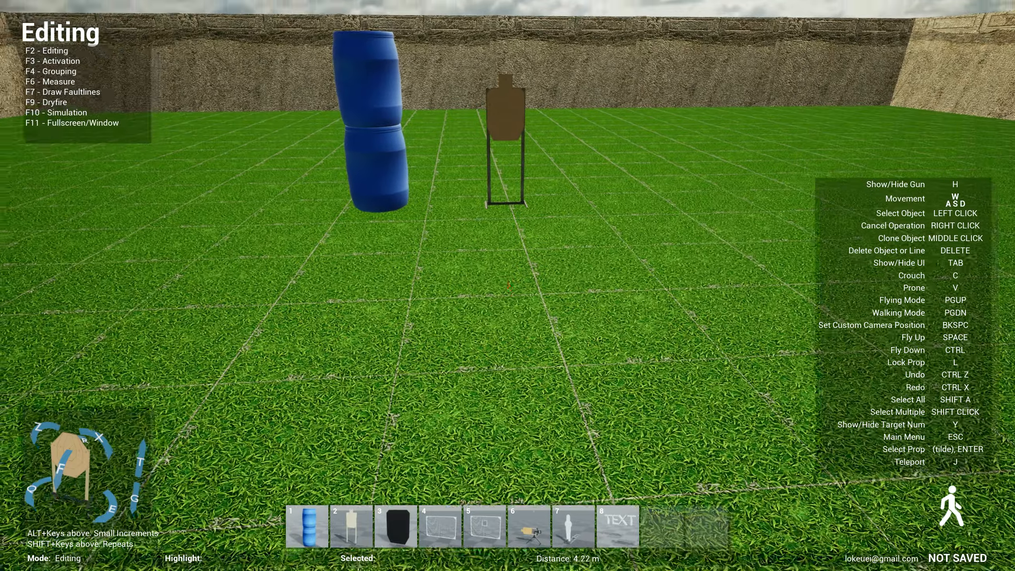
key(w)
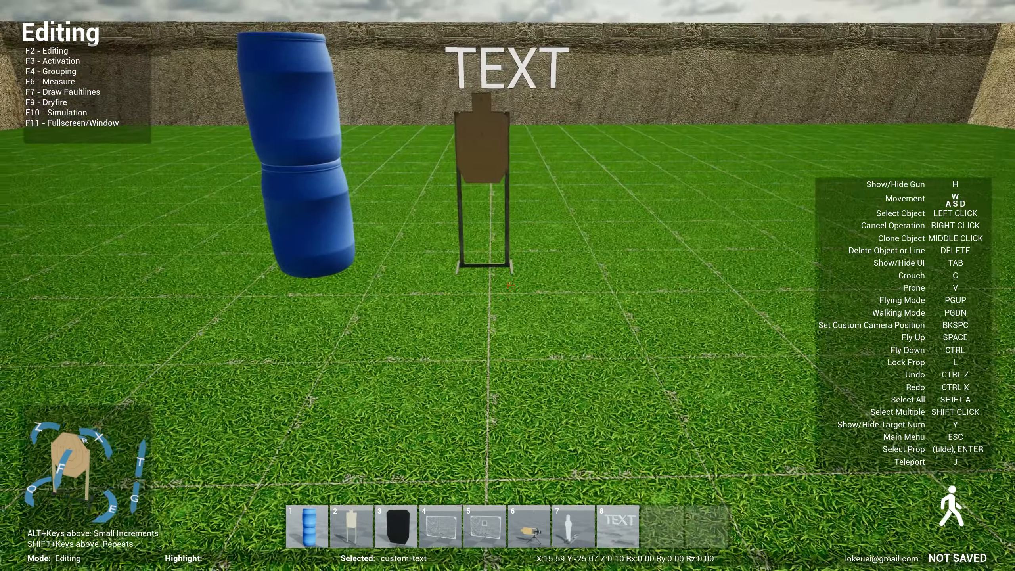
key(w)
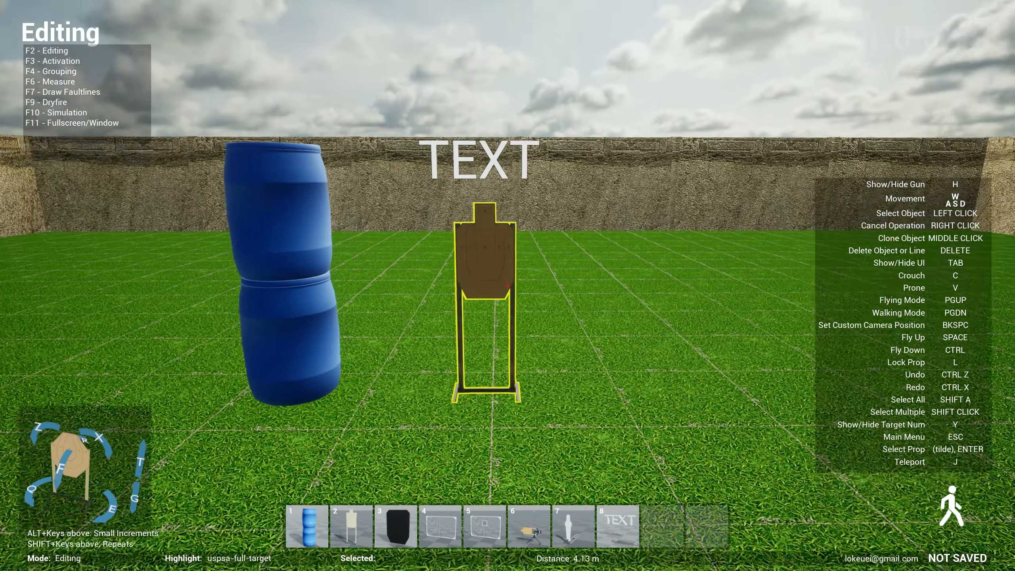
click(508, 286)
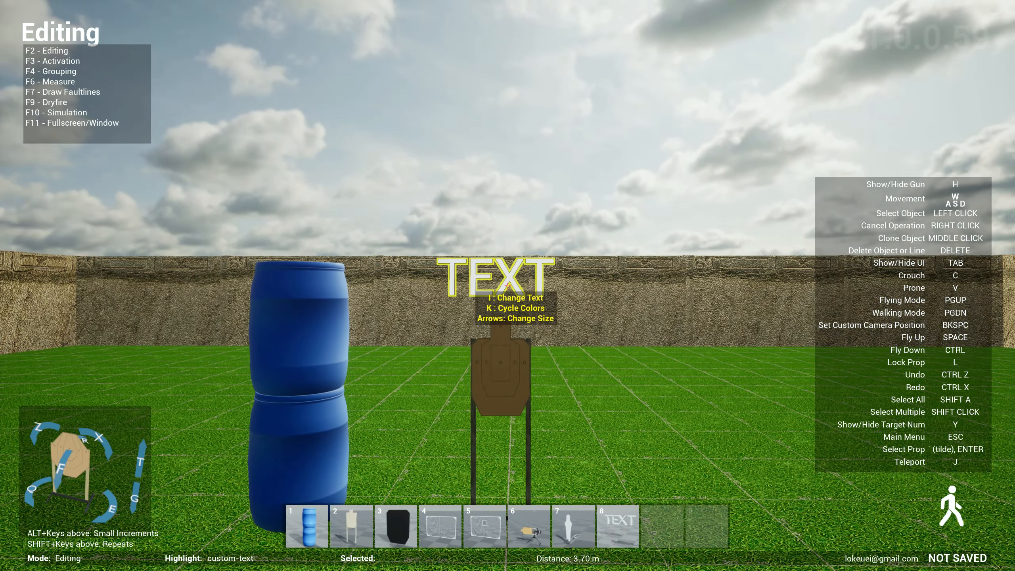
Cycle the custom text's color until it is green.
key(k)
key(k)
key(k)
key(k)
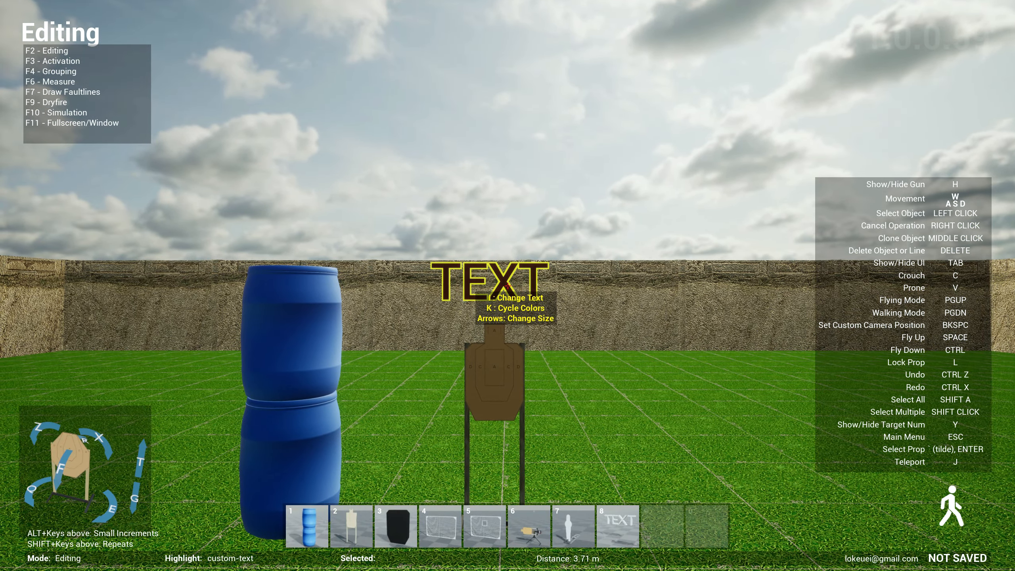
key(k)
key(k)
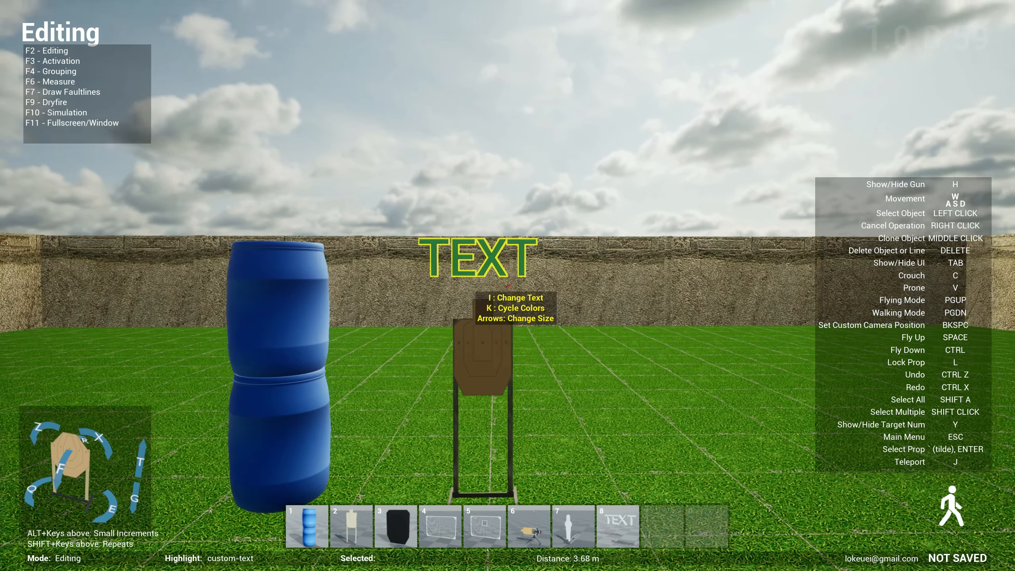
Change the custom text's wording to "TARGET A".
key(i)
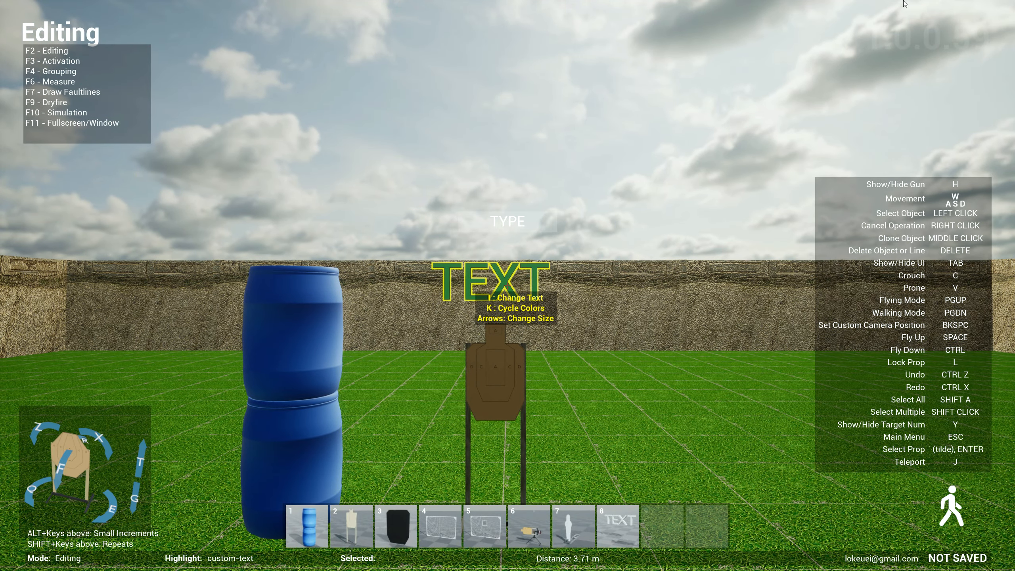
click(474, 223)
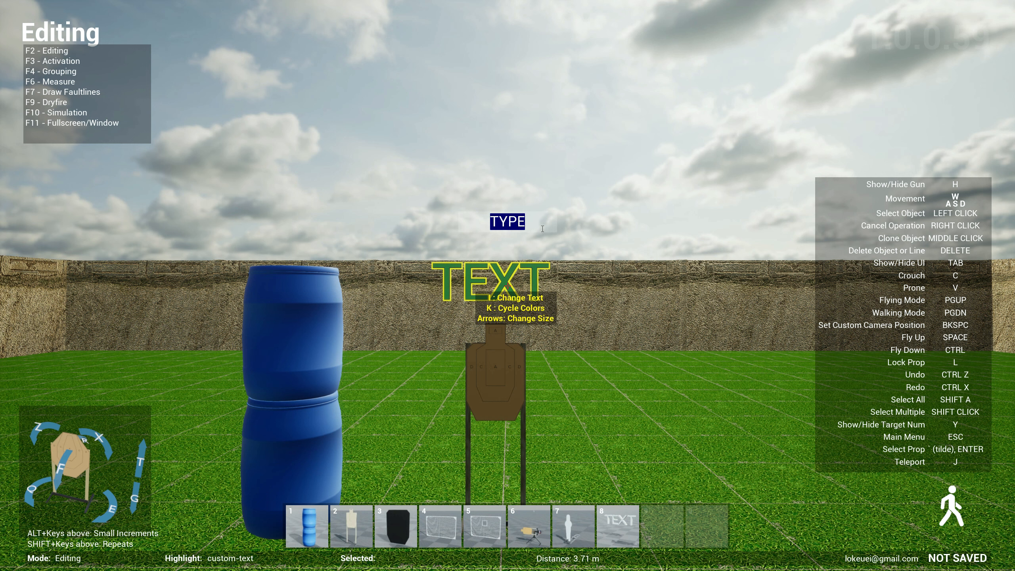
text(TARGET A)
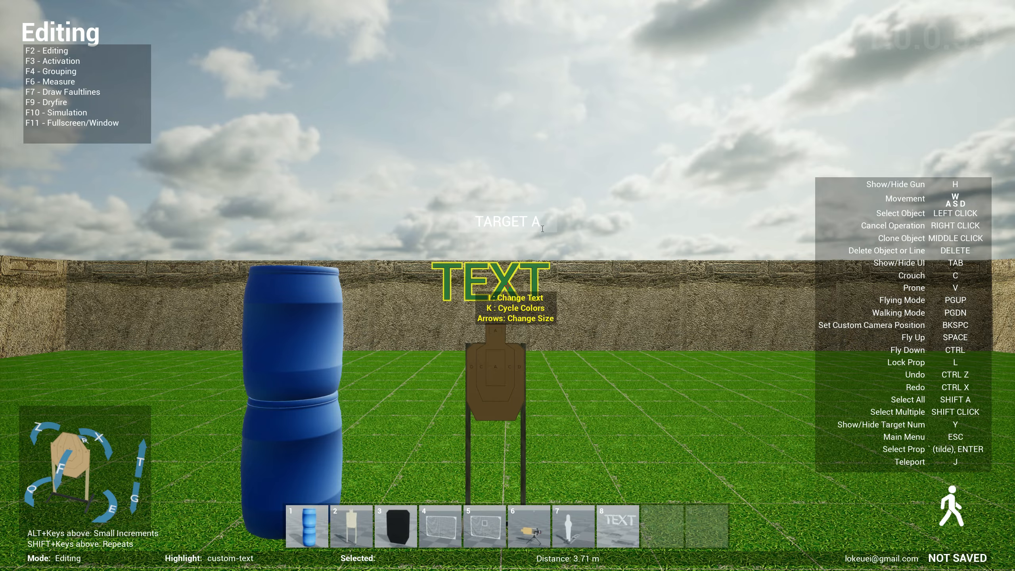
key(Return)
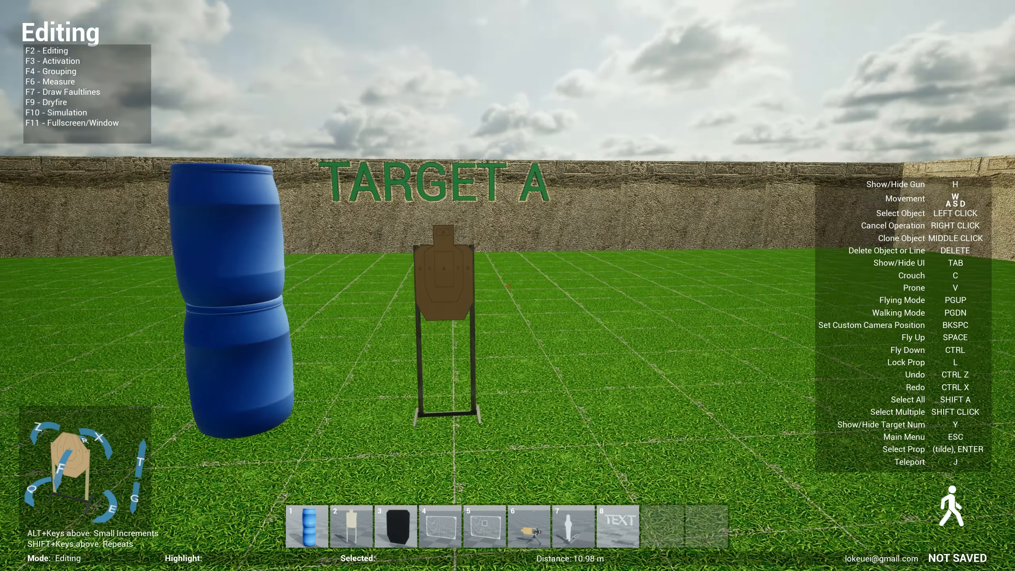
Change the bay's ground texture to Medium Gray and apply it.
key(d)
key(s)
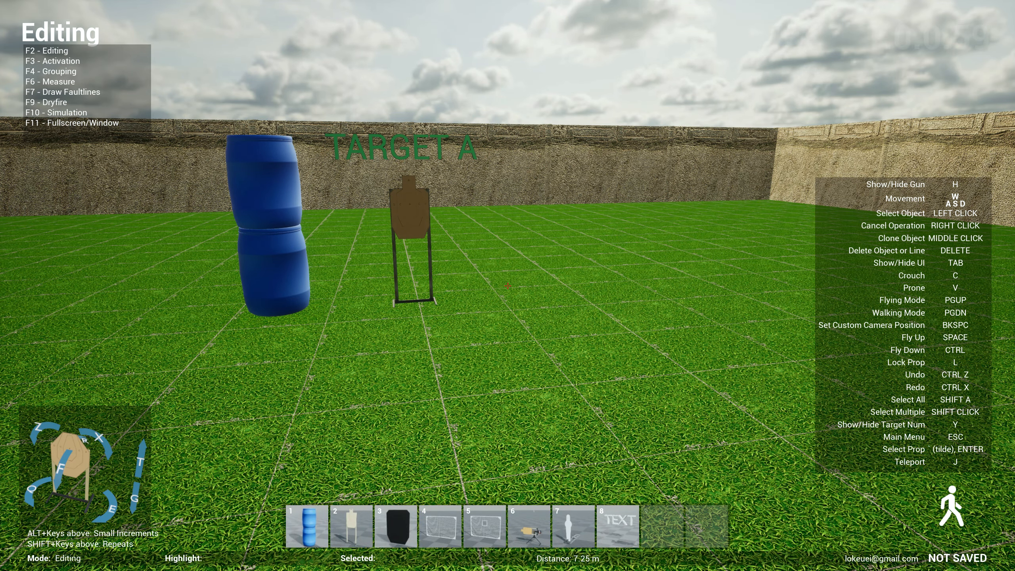
key(Escape)
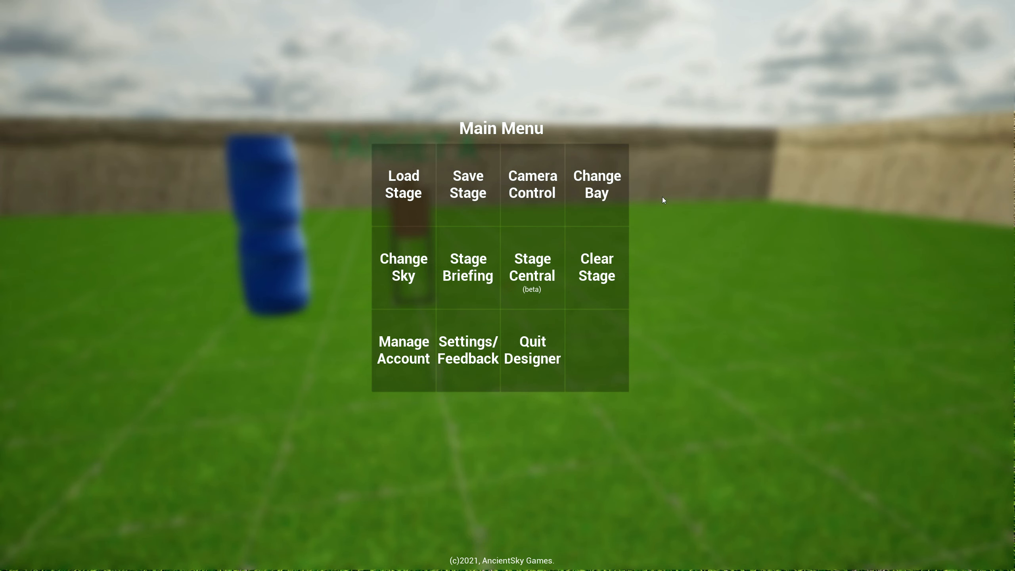
click(612, 206)
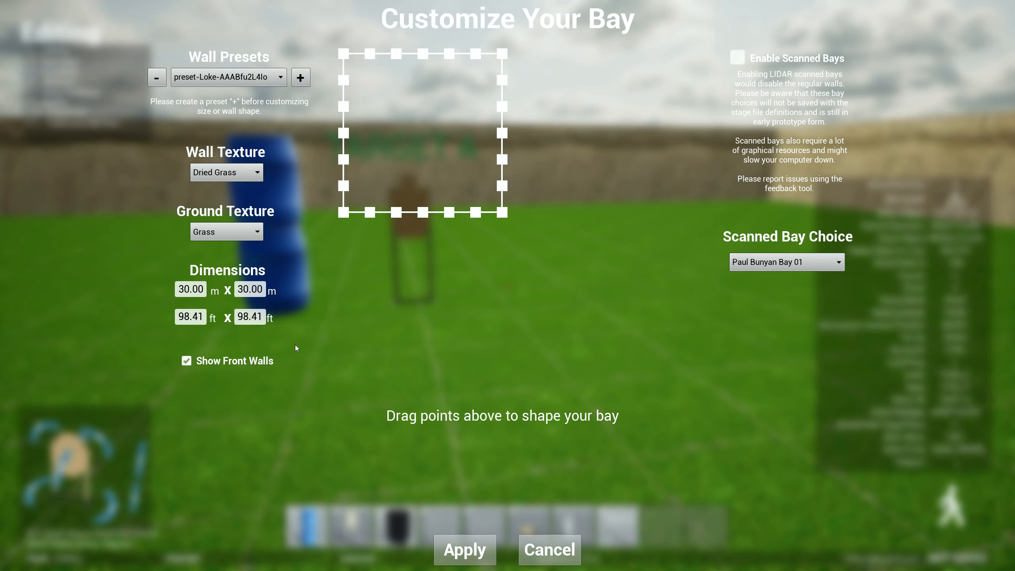
click(238, 234)
click(225, 326)
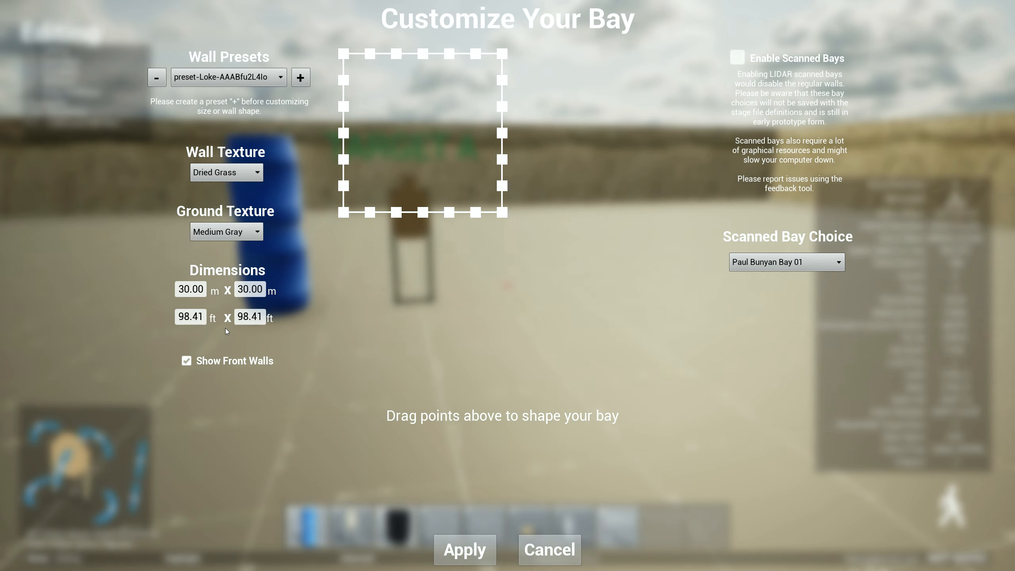
click(465, 551)
Hide the on-screen interface overlays, including the key list, shortcut bar and status line.
key(a)
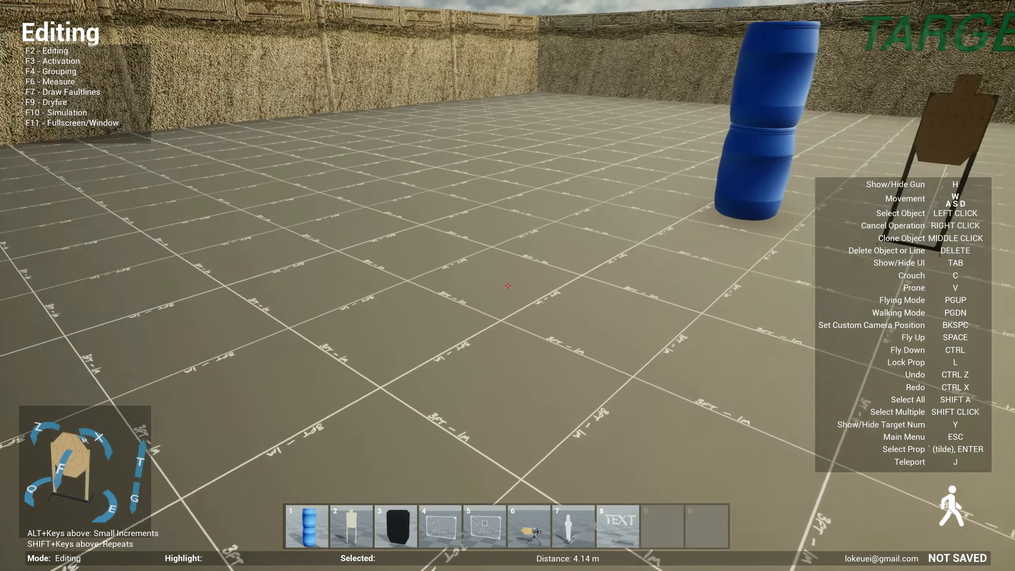
key(w)
key(d)
key(s)
key(s)
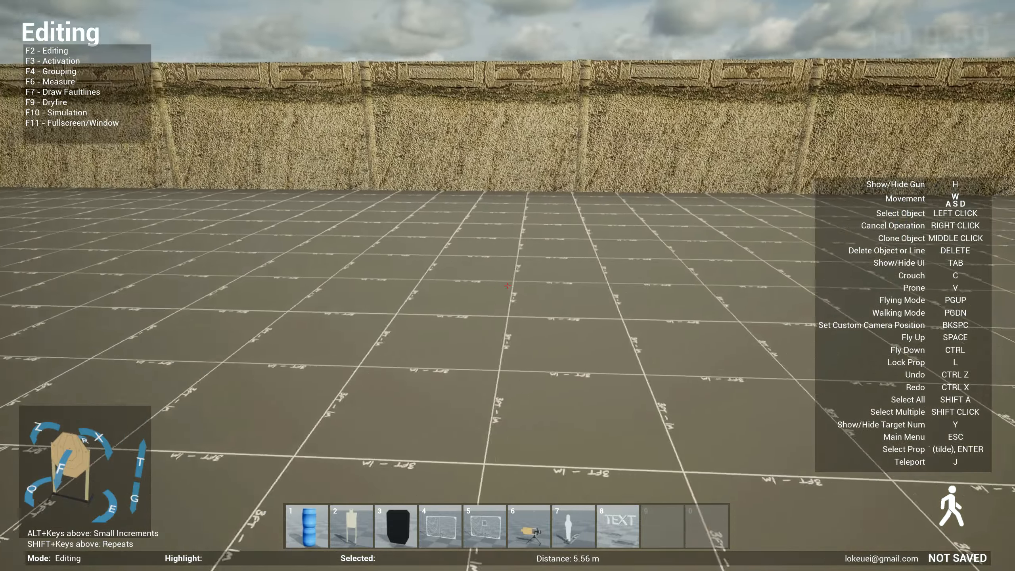
key(s)
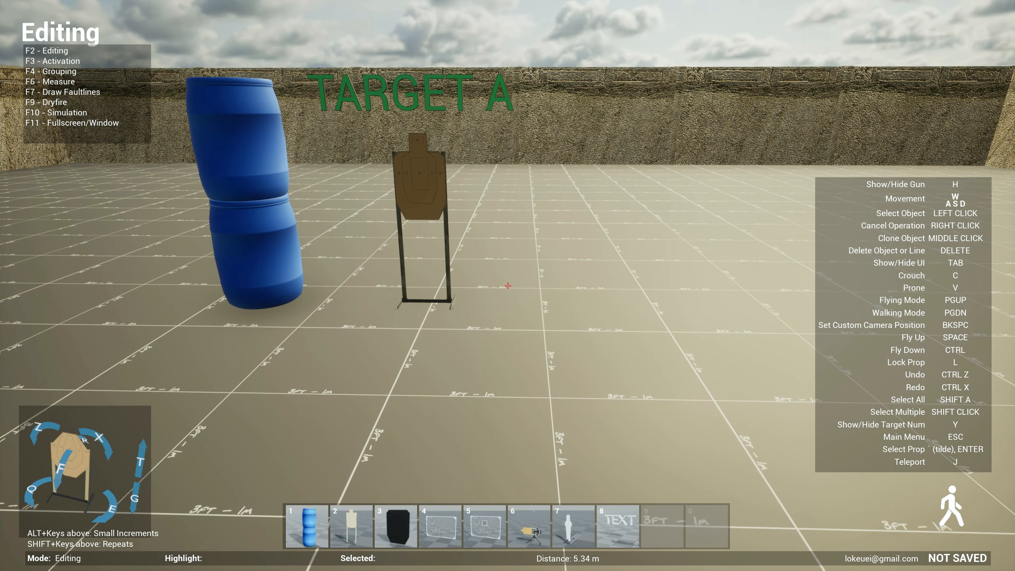
key(Tab)
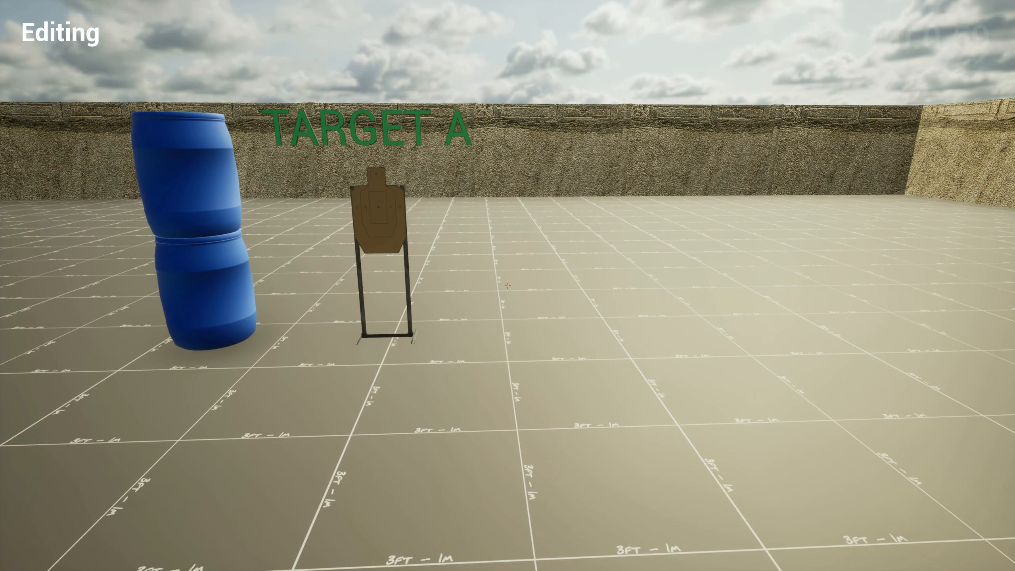
Show the interface overlays again and place an ir-sensor from the Stage Markers props on the ground in front of the labelled target.
key(Tab)
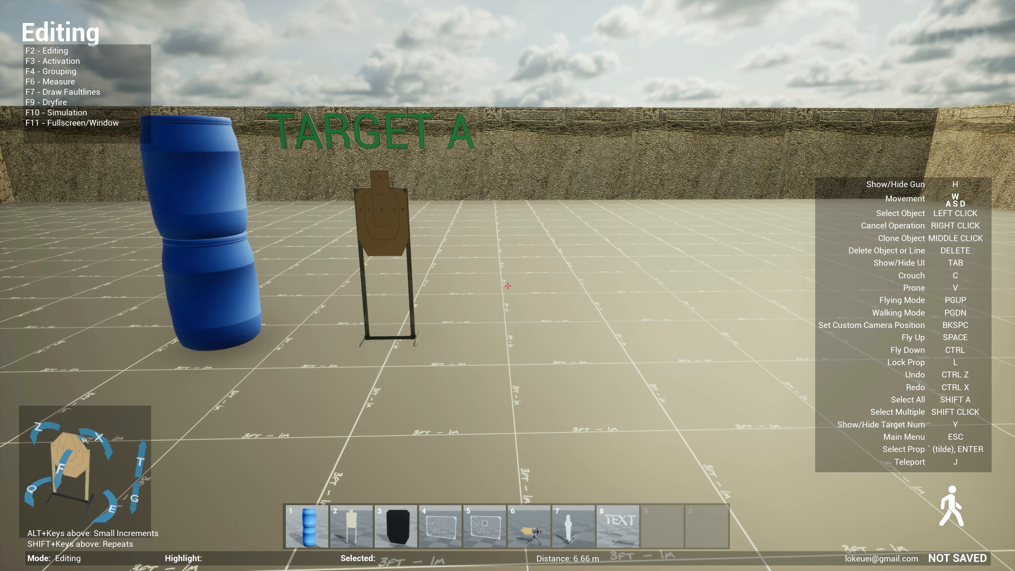
key(grave)
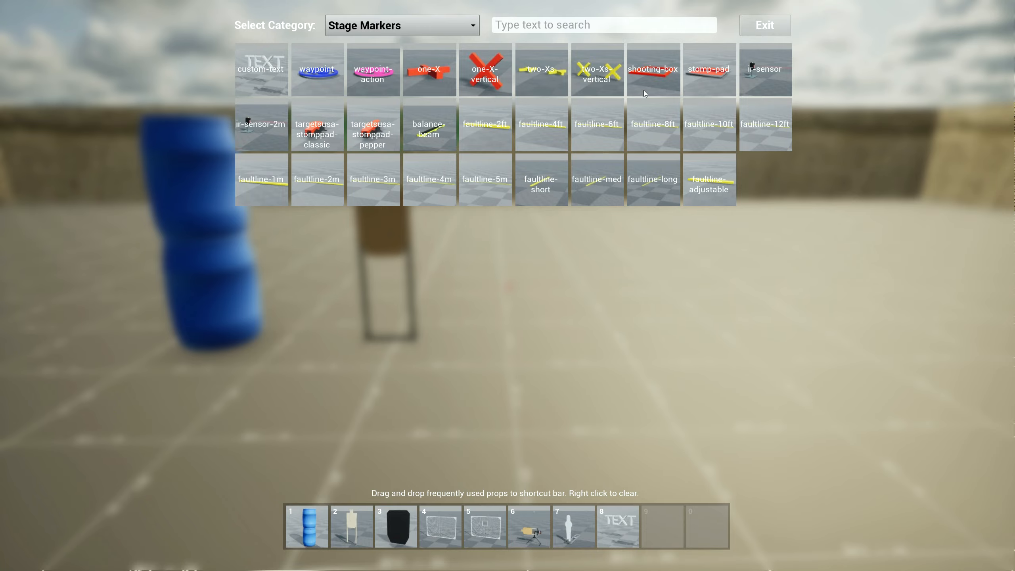
click(764, 72)
key(s)
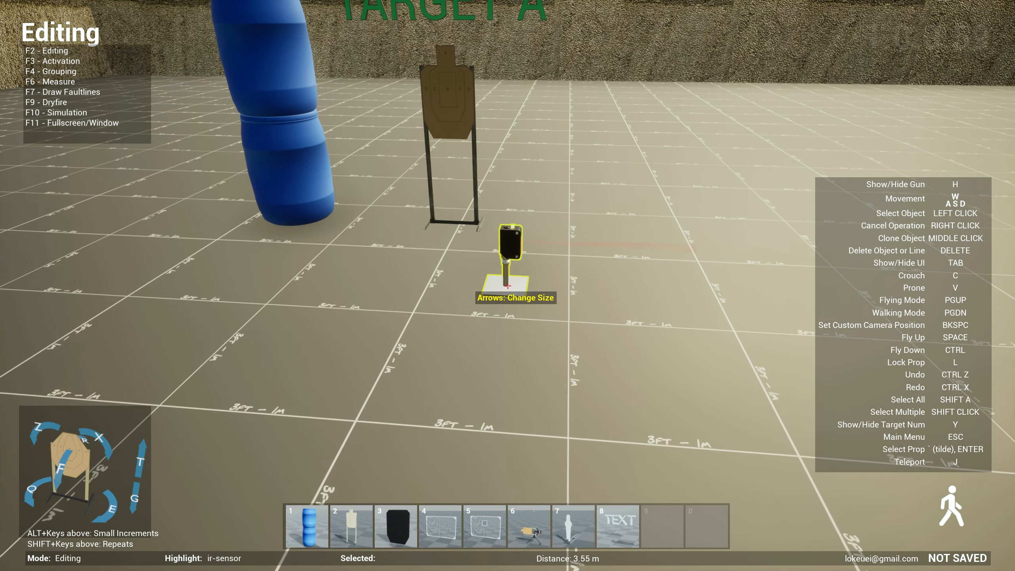
Place an ir-sensor-2m from the Stage Markers props on the ground just in front of the first sensor.
key(grave)
click(251, 132)
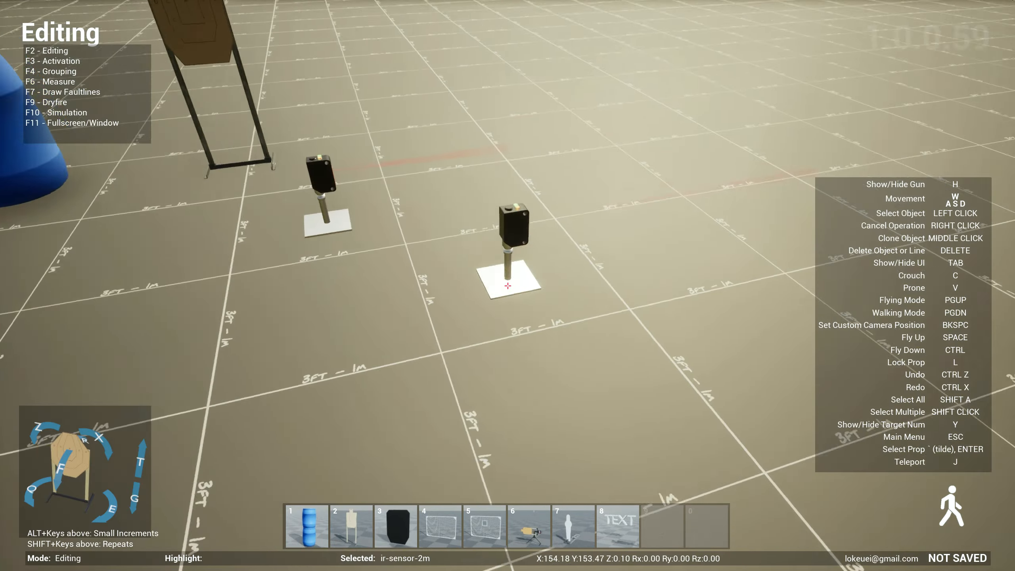
click(508, 286)
key(s)
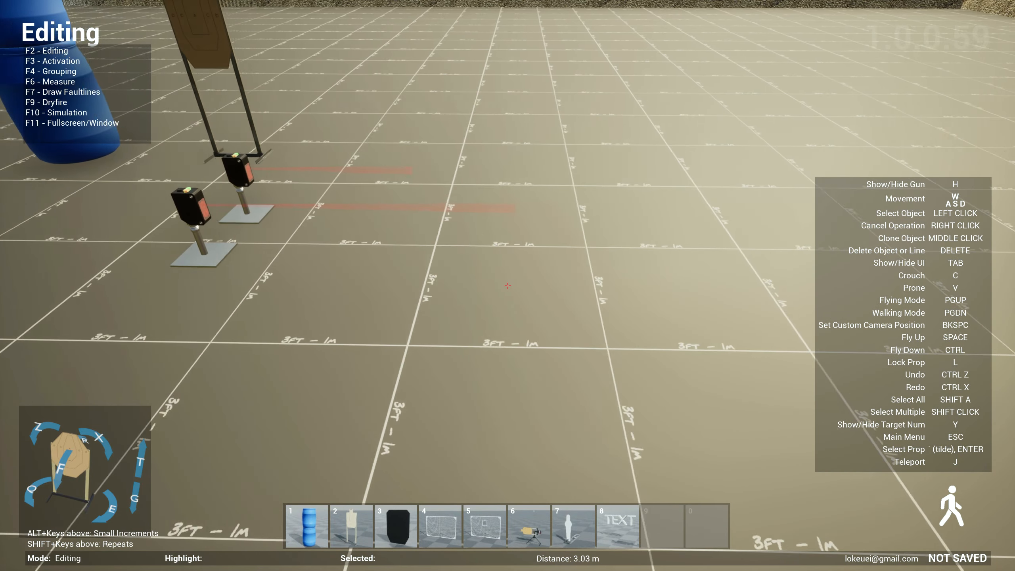
key(s)
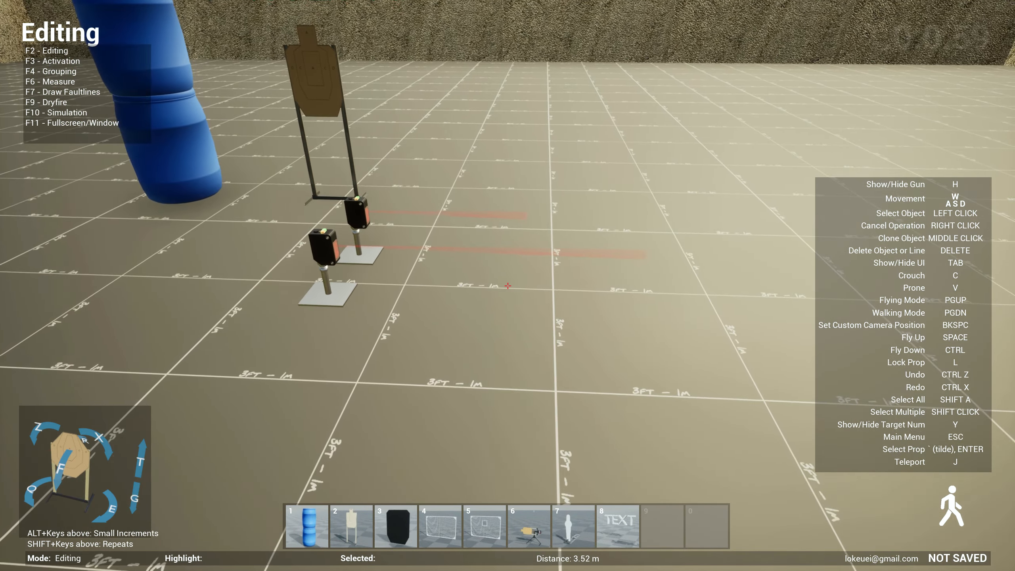
key(s)
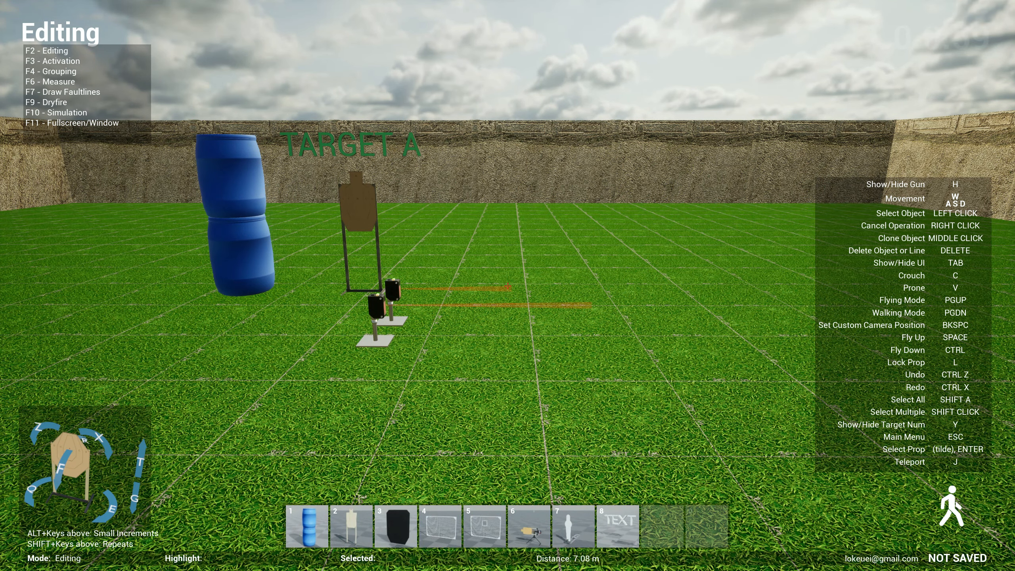
Place an idpa-outnback-right target and an idpa-cascading-three target from the IDPA category in a row beside the labelled target.
key(grave)
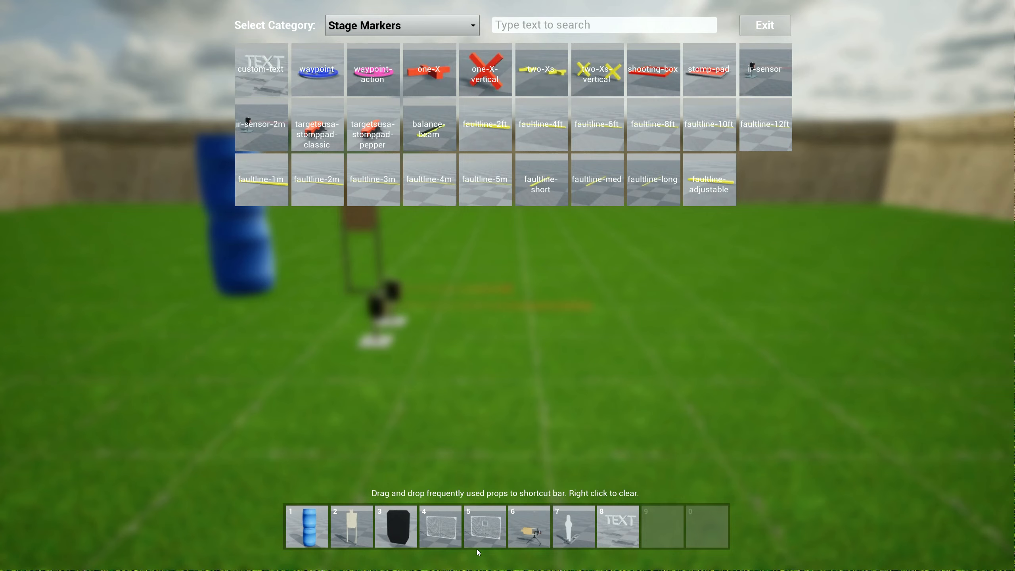
click(436, 21)
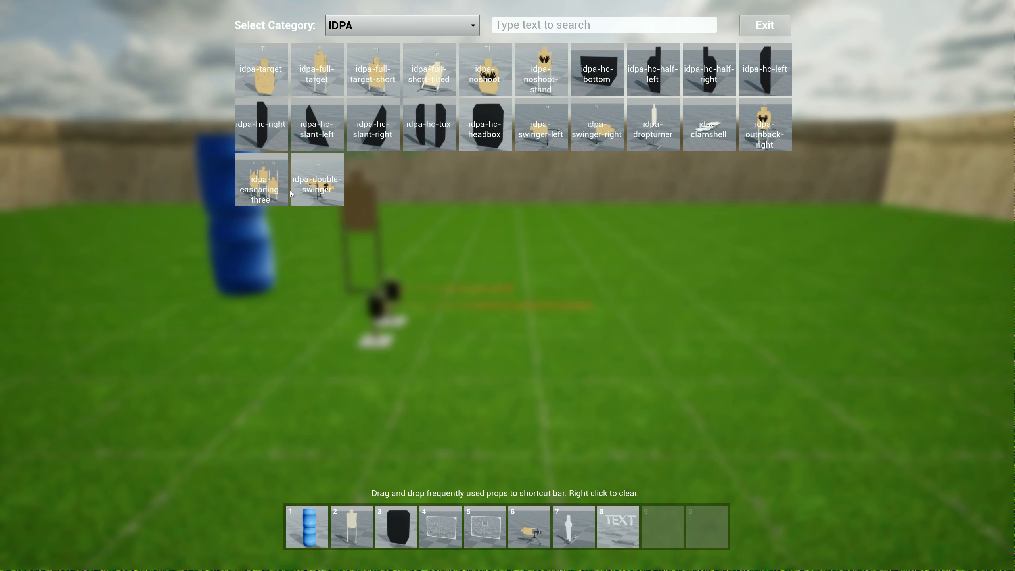
click(764, 131)
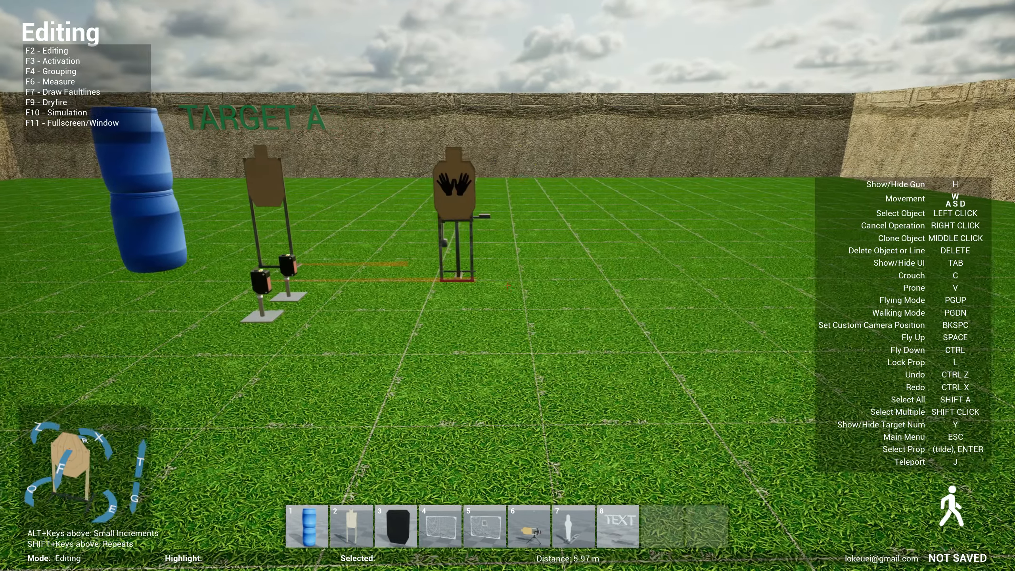
key(grave)
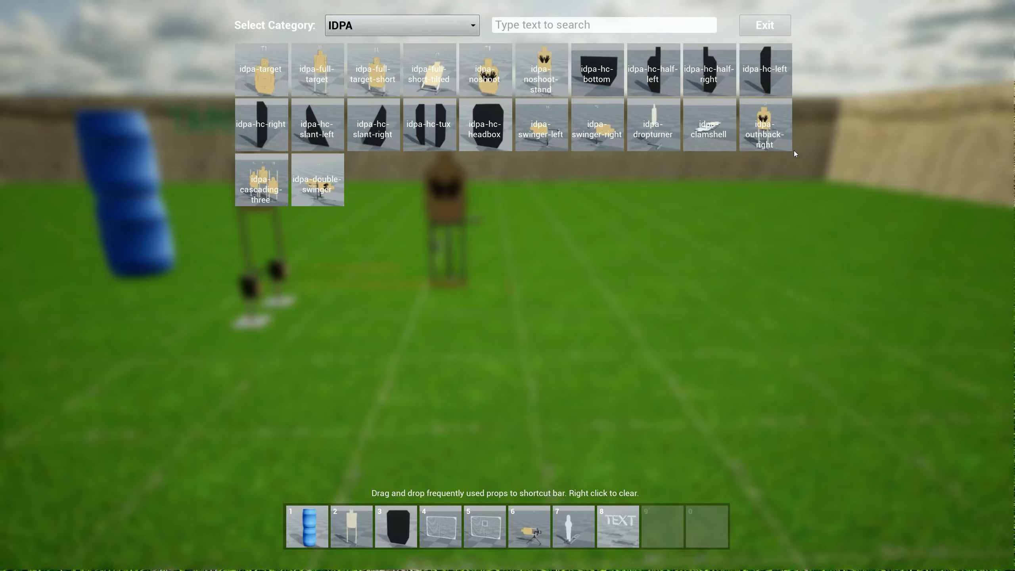
click(260, 180)
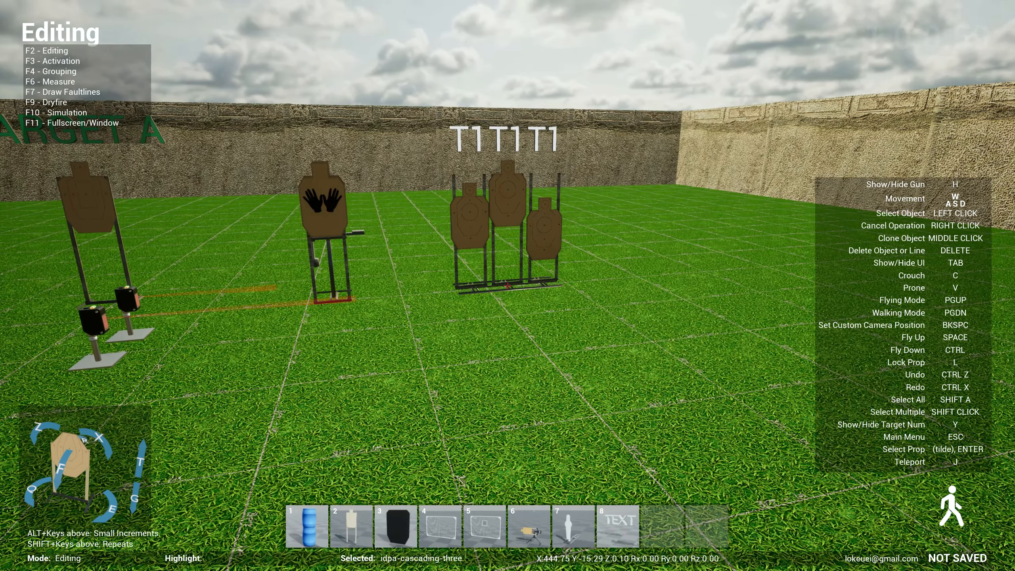
Place an idpa-double-swinger from the IDPA category beyond the cascading targets at the end of the row.
key(grave)
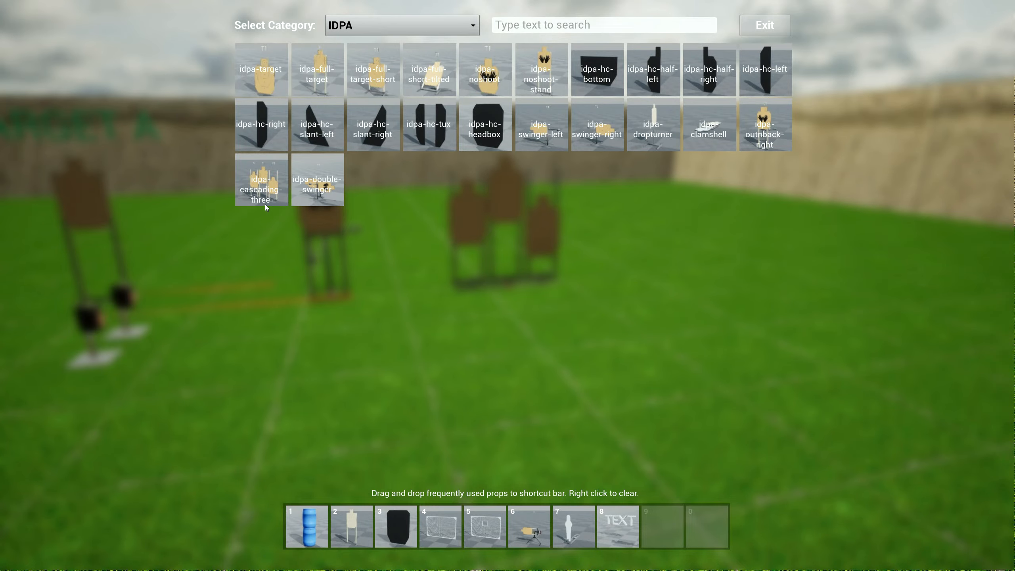
click(318, 182)
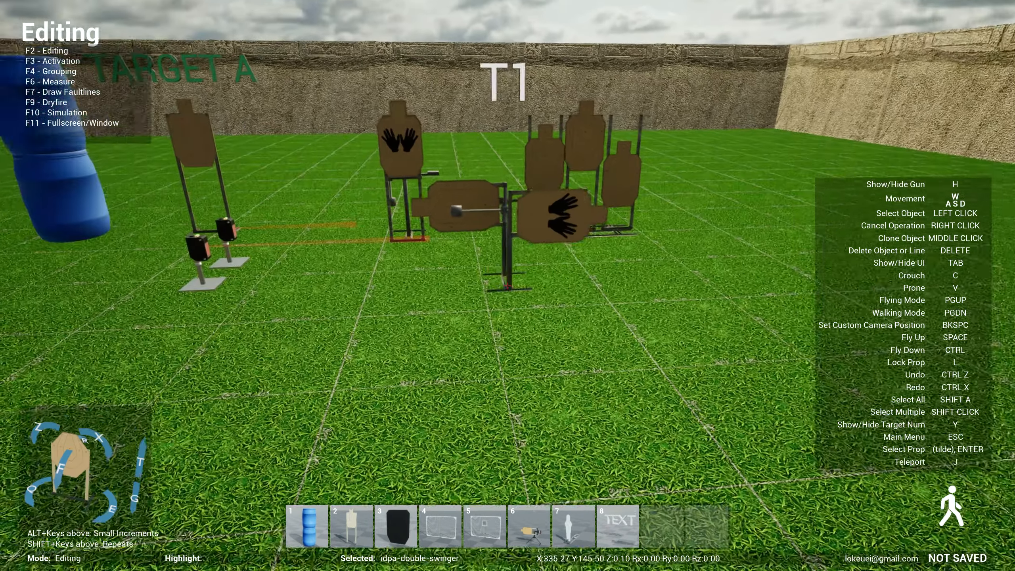
key(w)
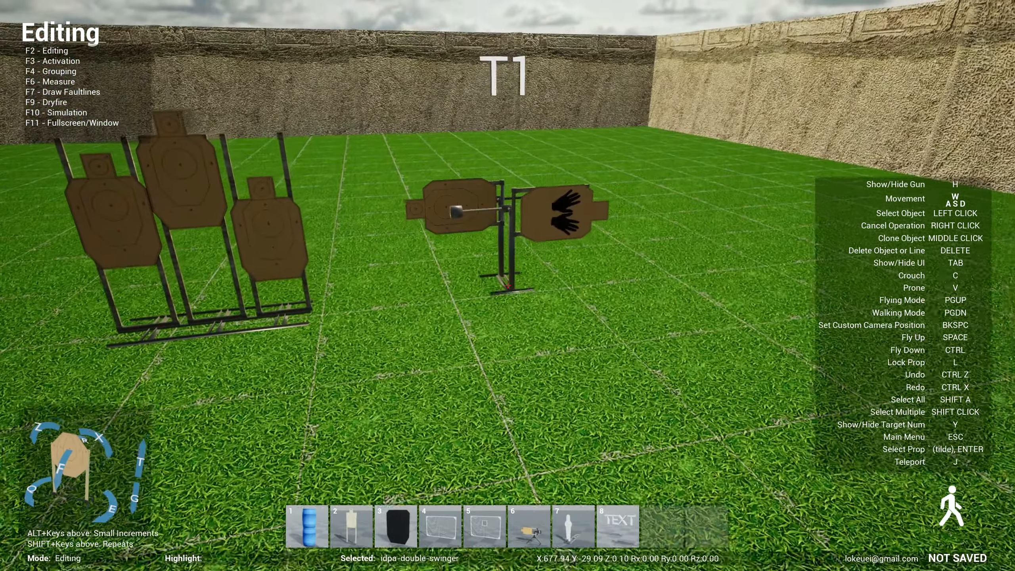
click(508, 287)
Examine the out-and-back, cascading and double swinger targets from the front and side.
key(w)
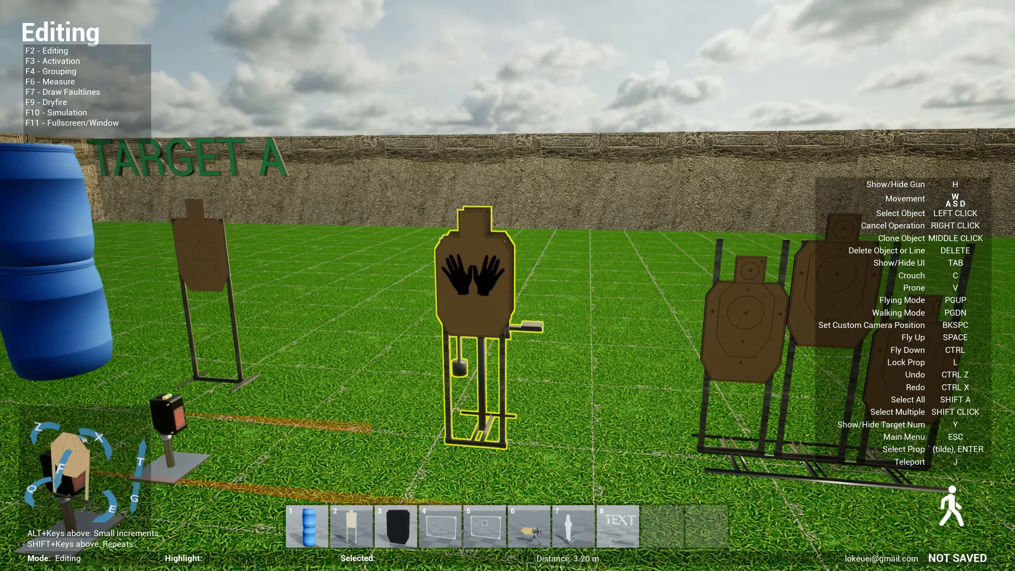
key(w)
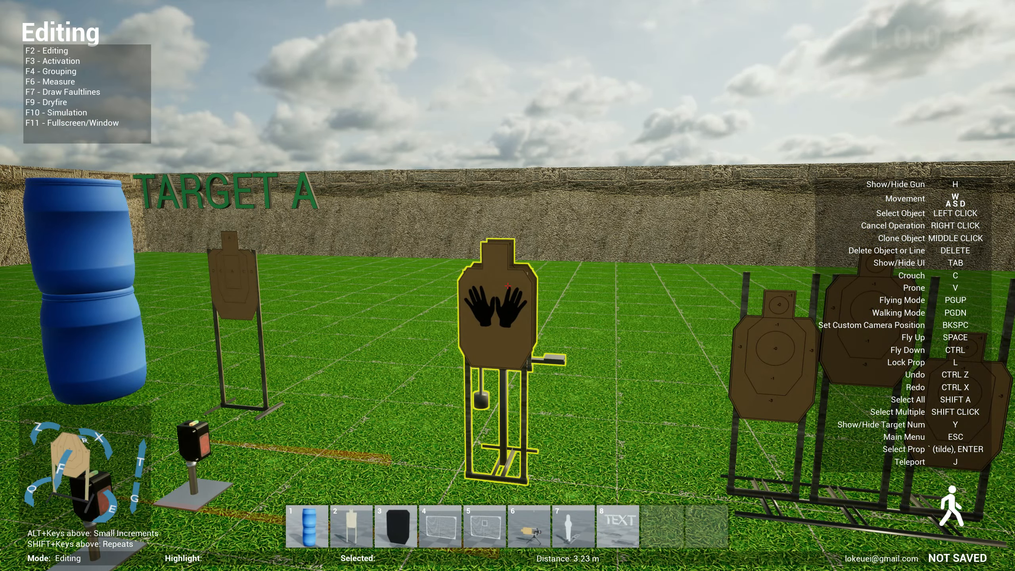
key(s)
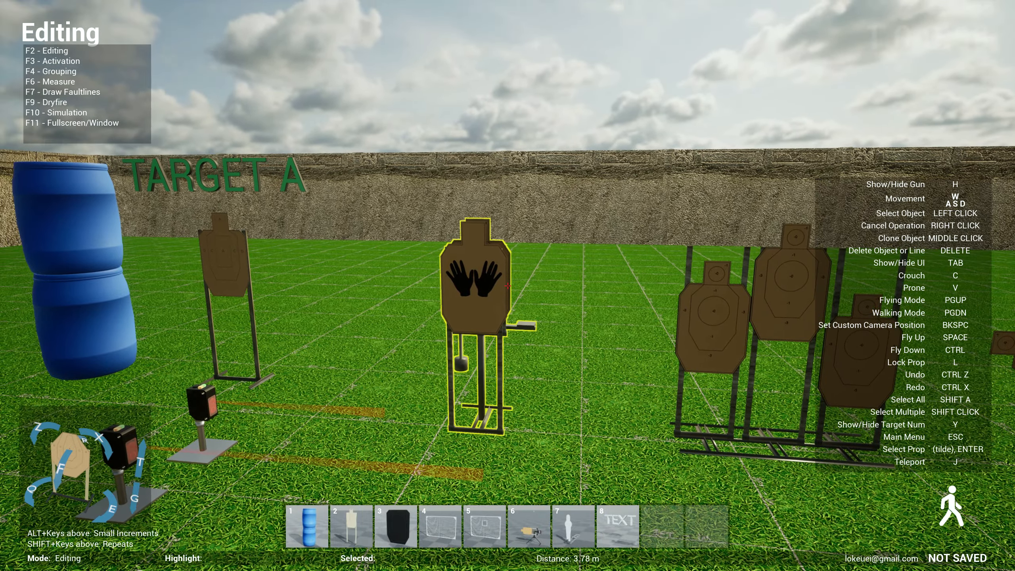
key(s)
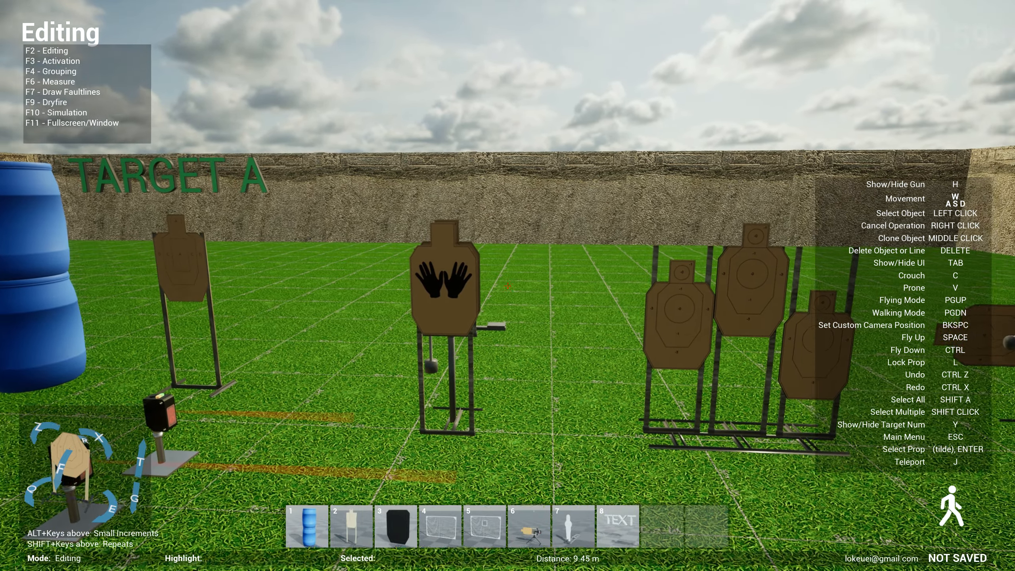
key(w)
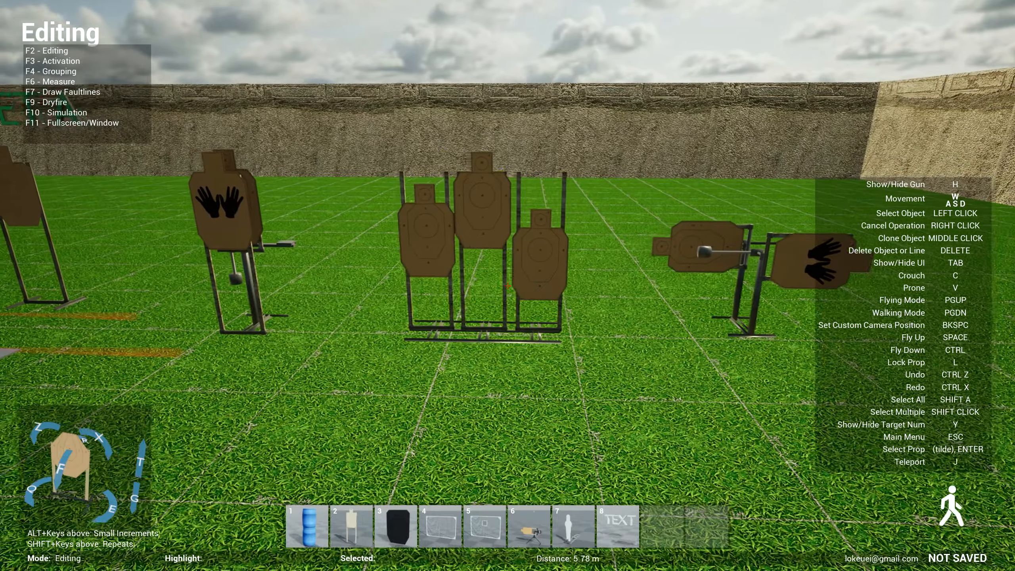
key(w)
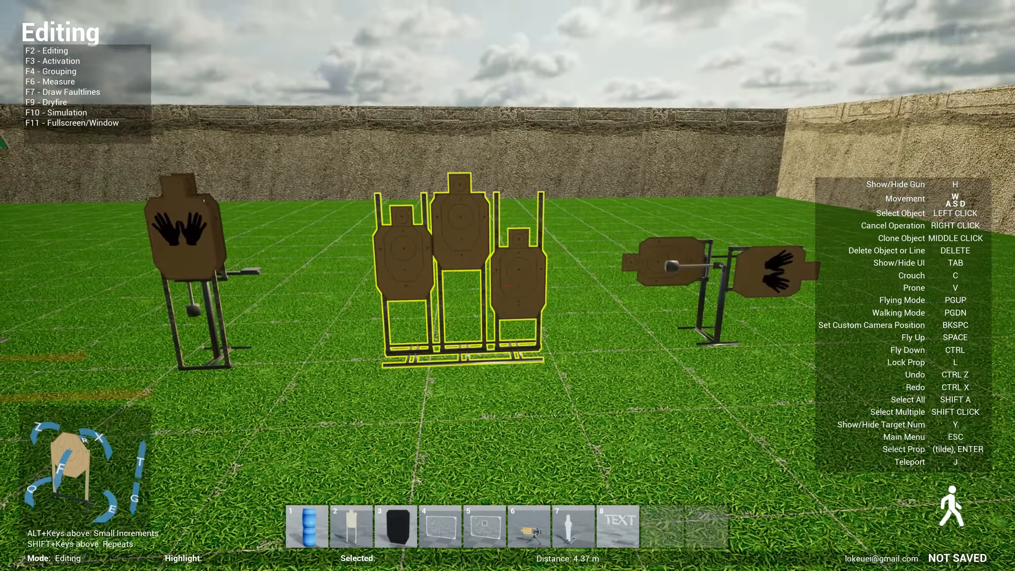
key(d)
key(w)
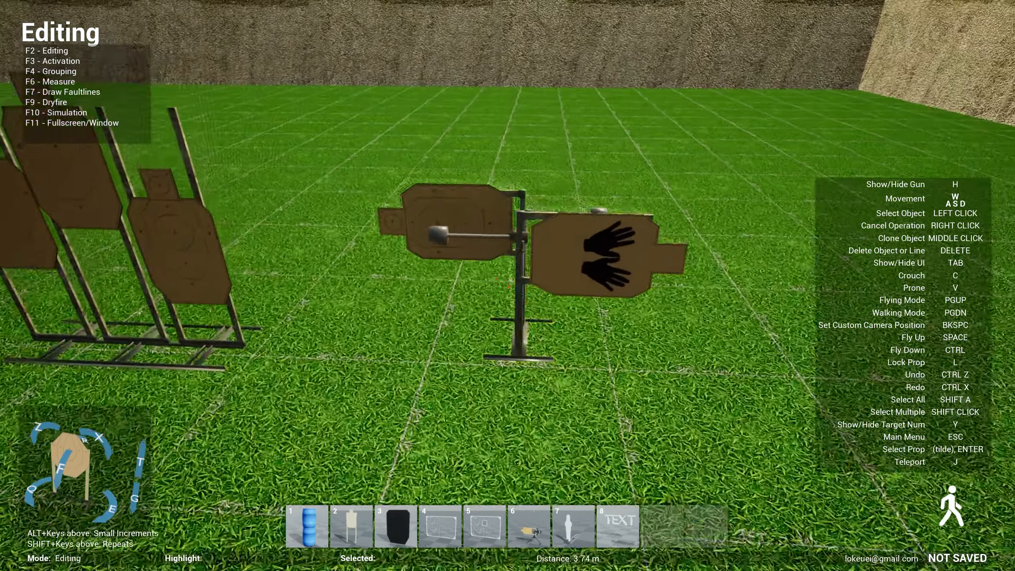
key(s)
key(d)
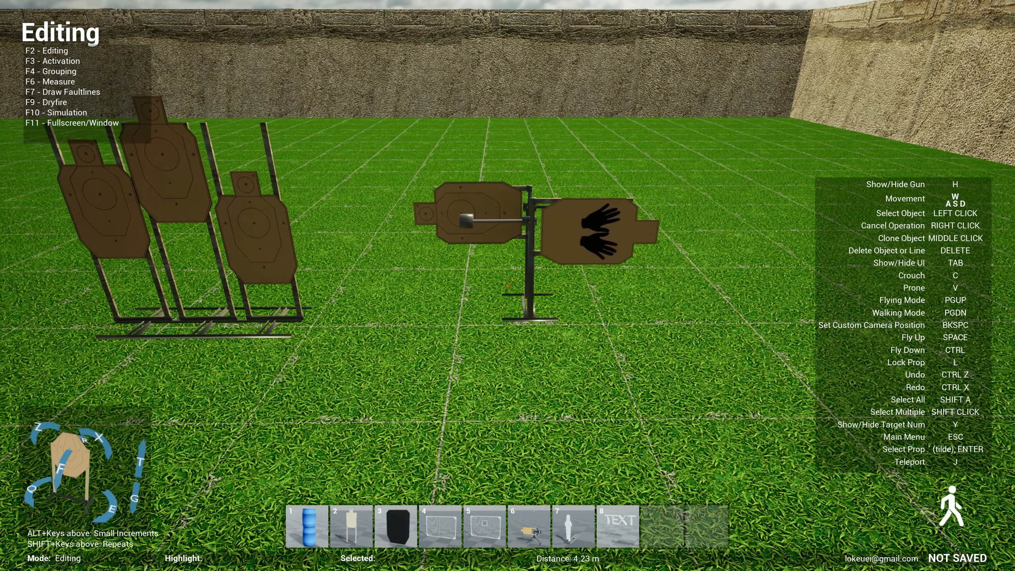
key(w)
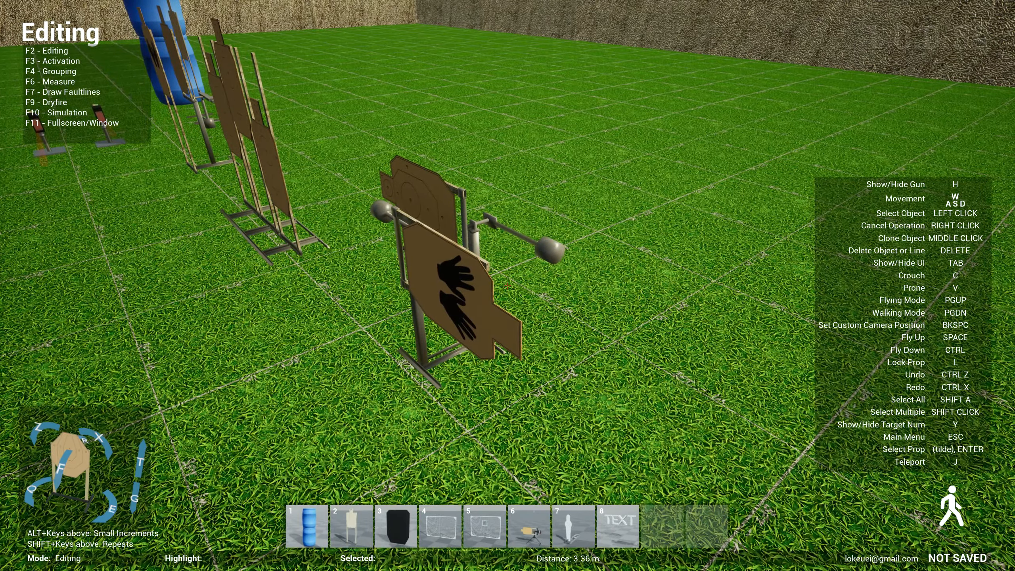
key(a)
key(s)
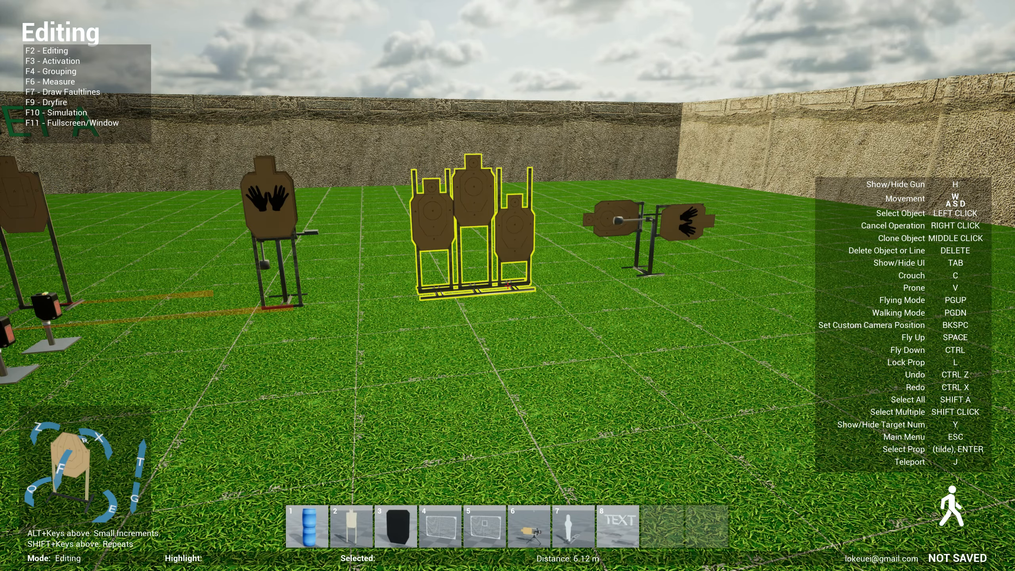
key(s)
key(w)
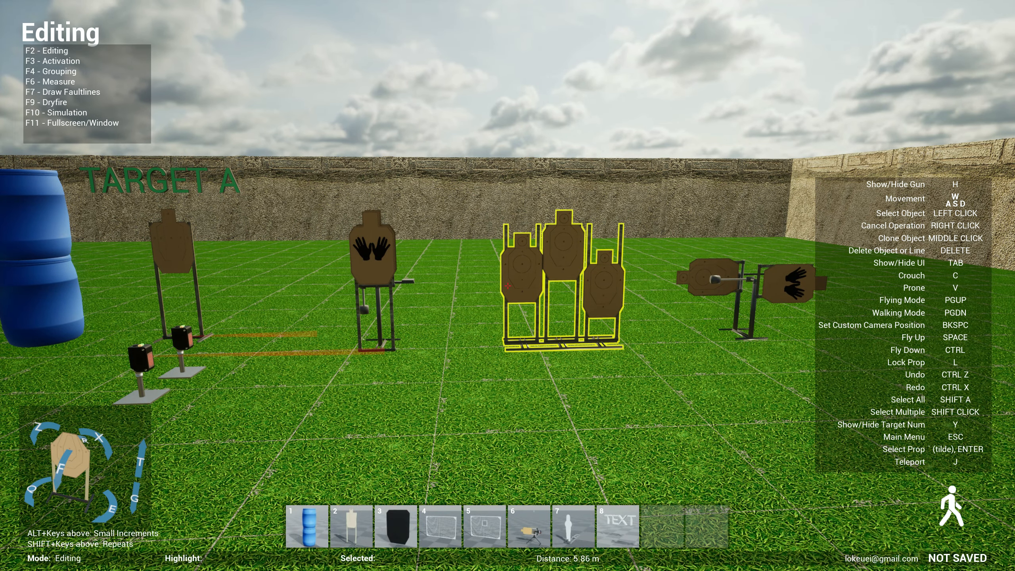
Browse the available props in the USPSA and IPSC categories, leaving the prop library without choosing one.
key(grave)
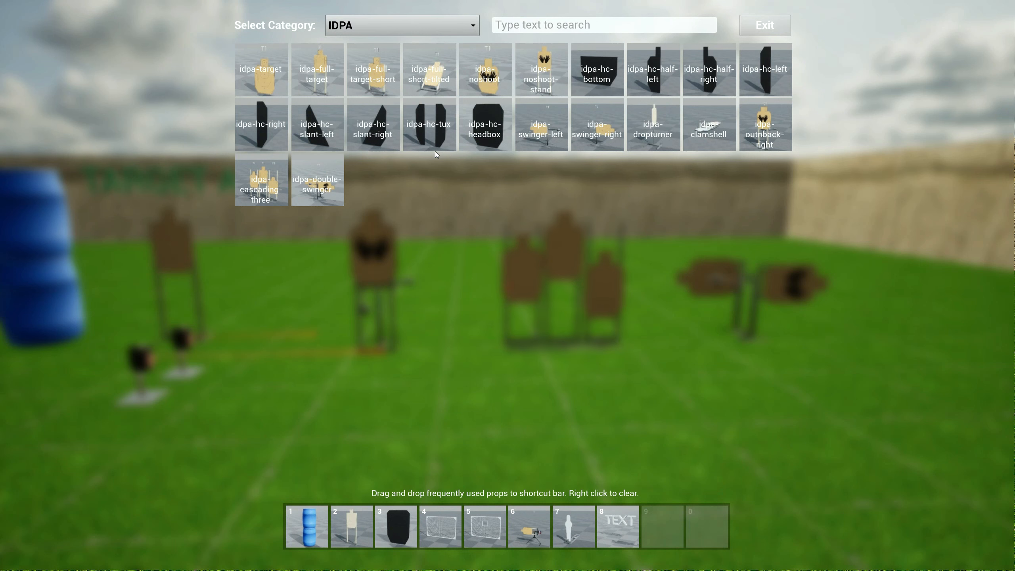
click(412, 31)
click(371, 45)
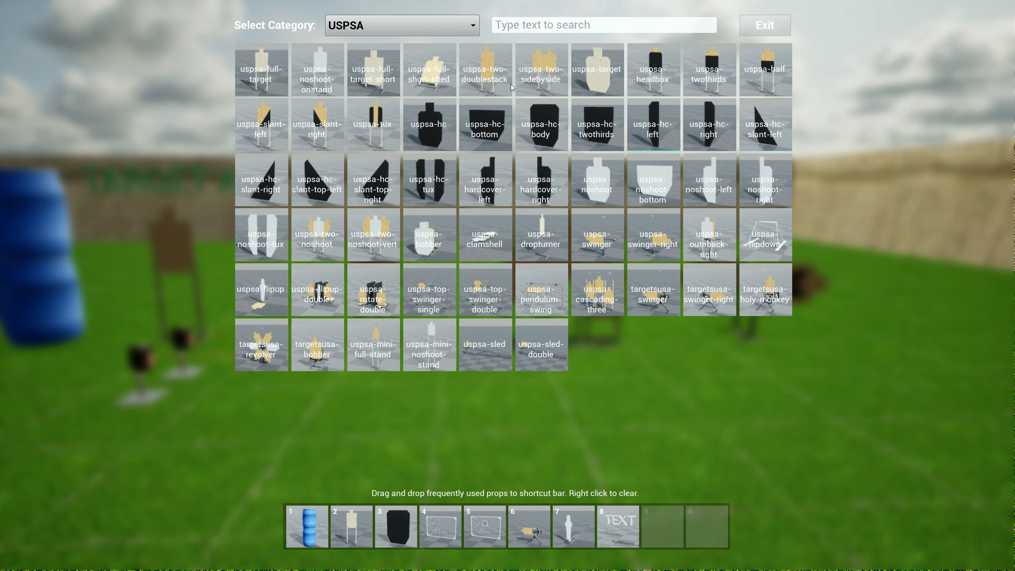
click(393, 25)
click(362, 53)
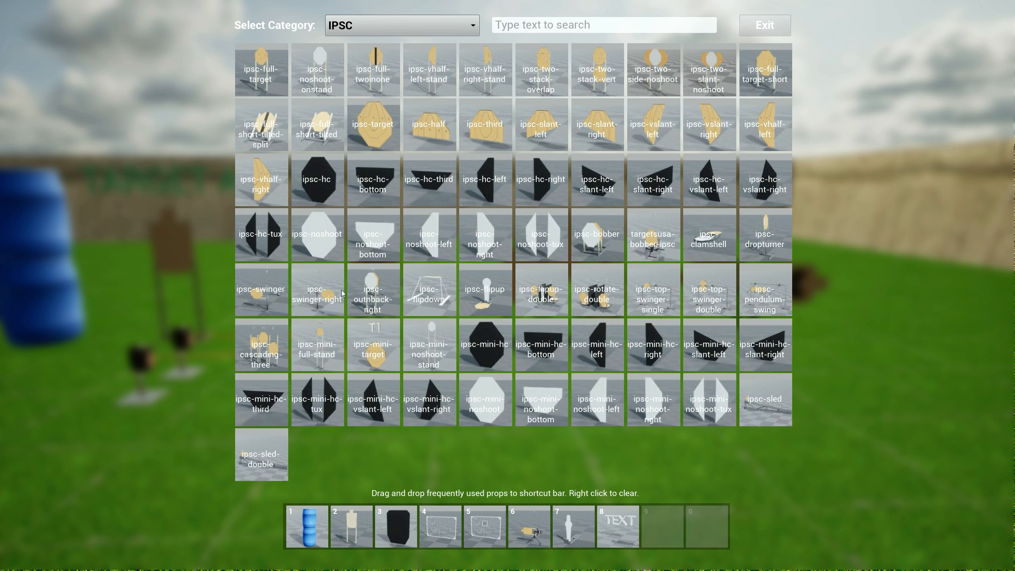
click(765, 25)
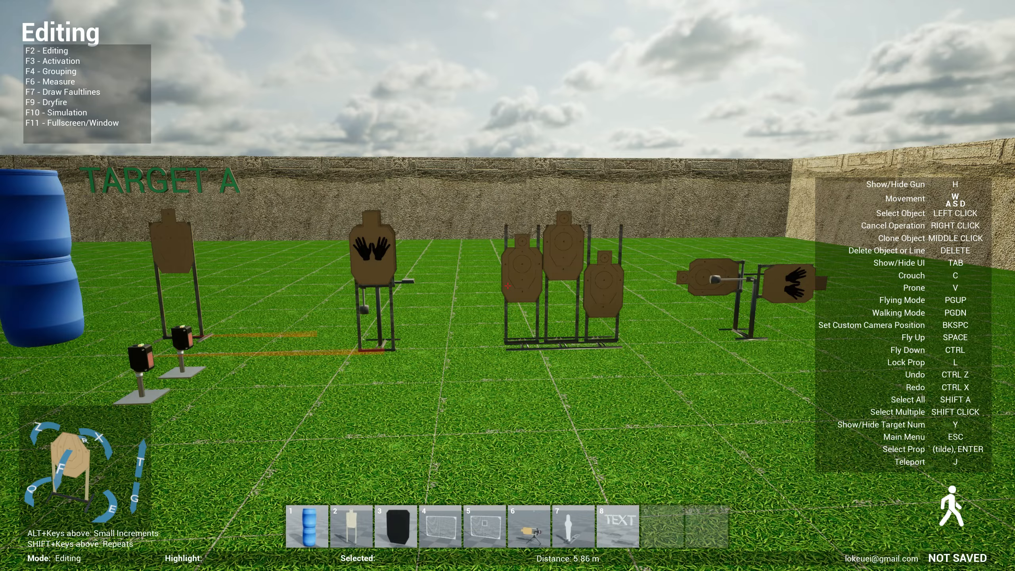
Place a uspsa-popper on the ground between the labelled target and the out-and-back target.
key(7)
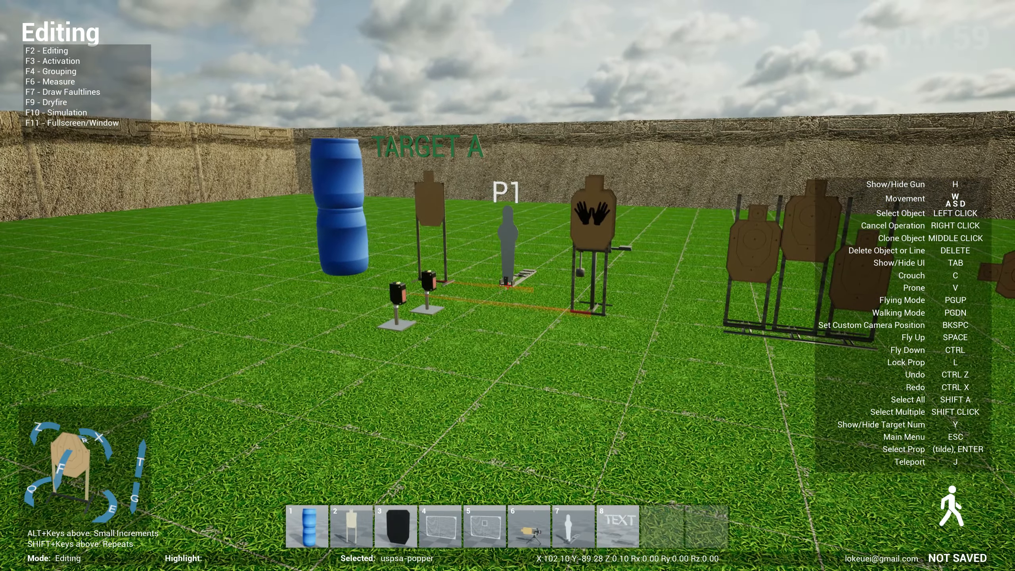
click(507, 286)
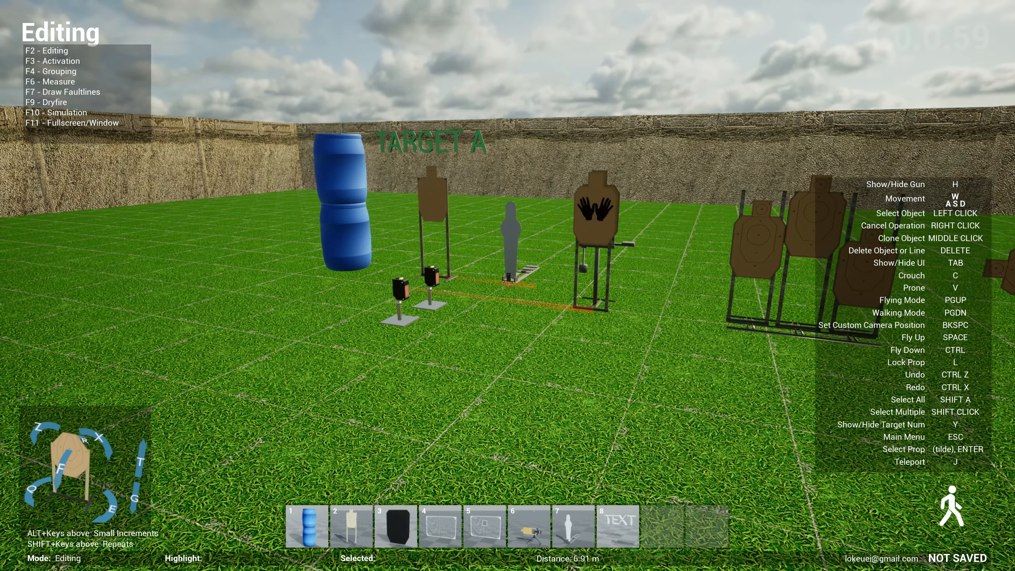
In Activation mode, link the uspsa-popper as the activator of the out-and-back target and the cascading-three target.
key(F3)
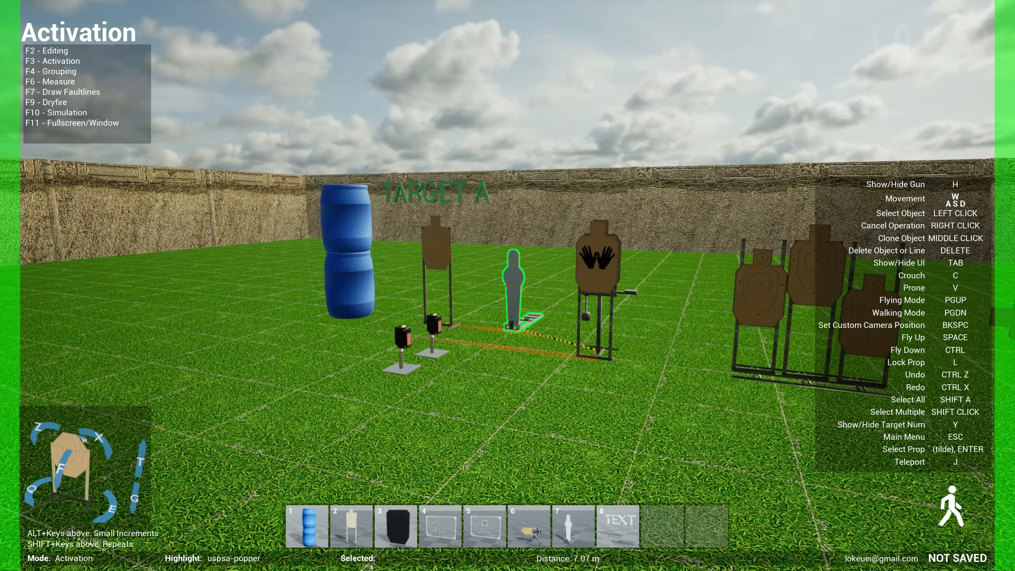
click(508, 286)
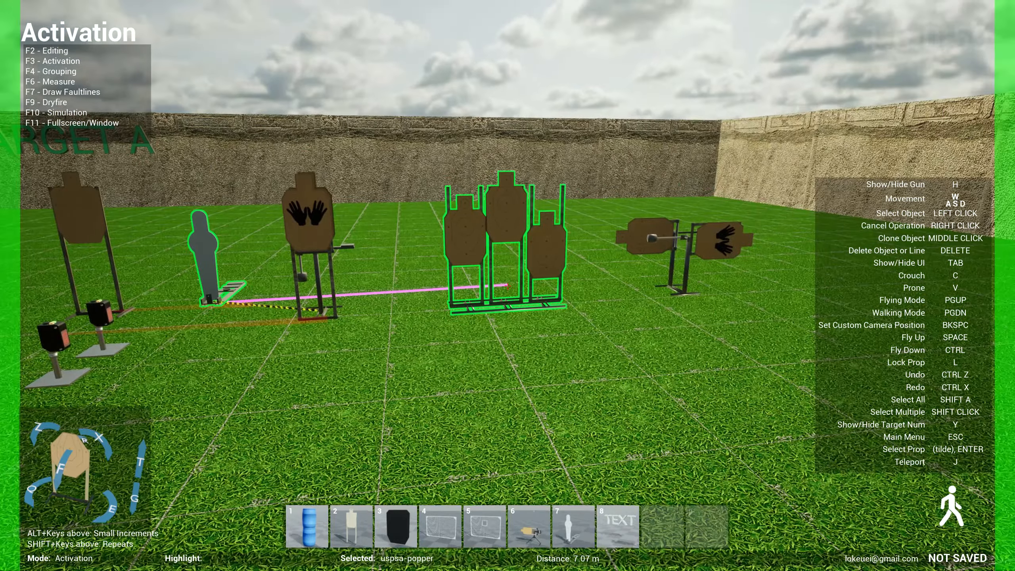
click(508, 286)
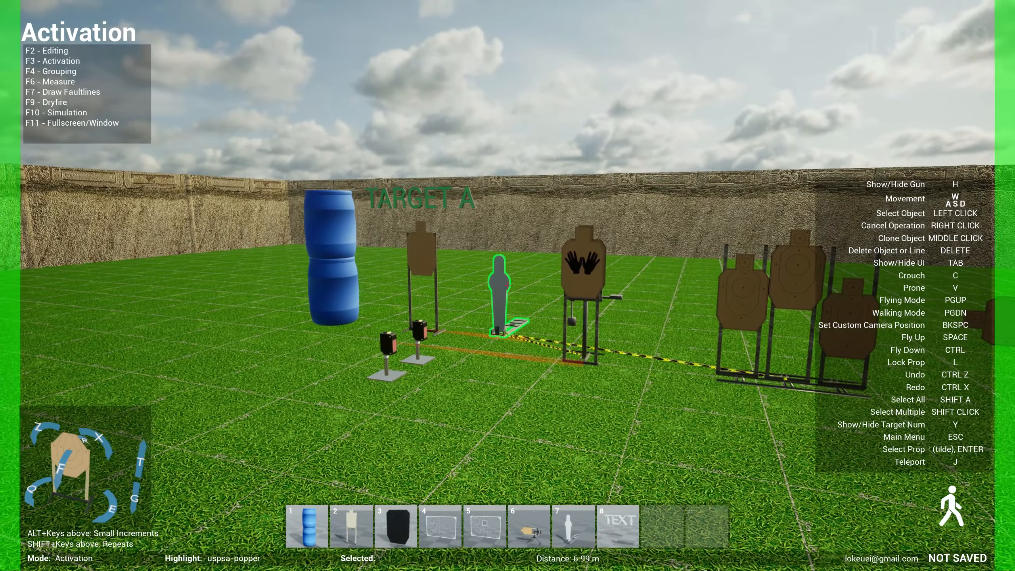
Link the uspsa-popper as the activator of the double swinger target.
click(508, 285)
click(508, 285)
key(s)
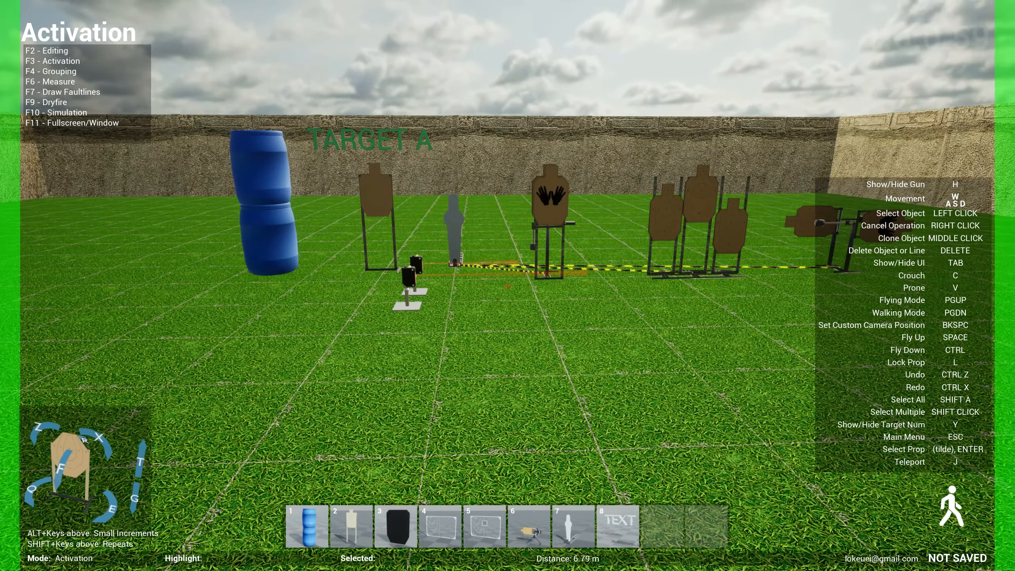
Simulate the stage, shoot the popper, examine how the linked targets move from near and far, and return to Editing mode.
key(F10)
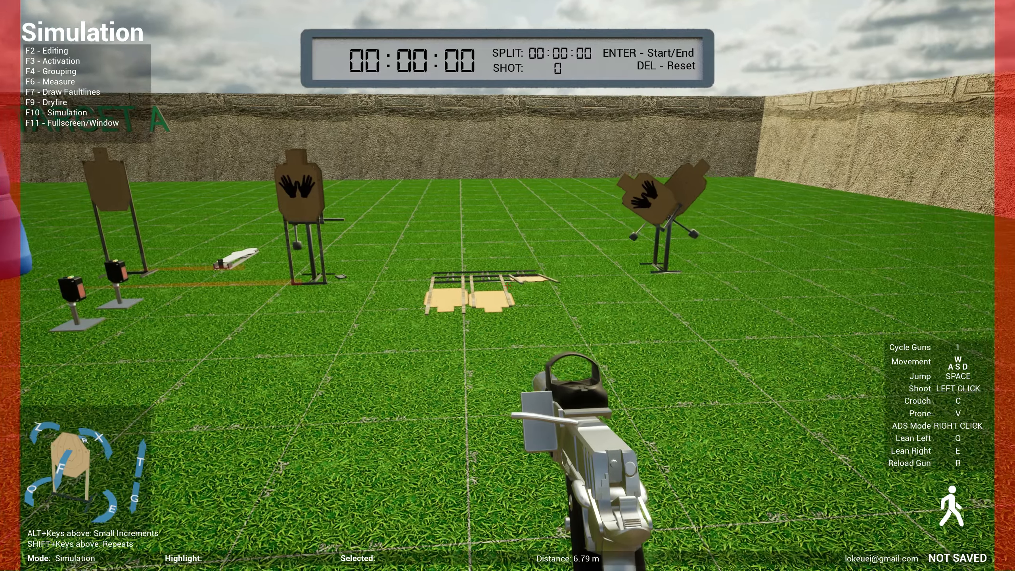
key(w)
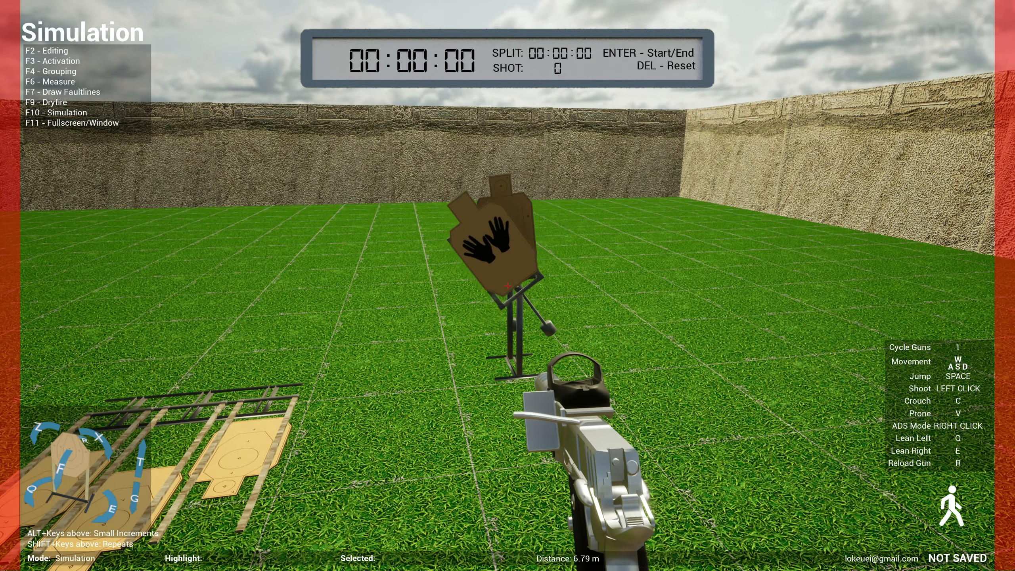
key(s)
key(a)
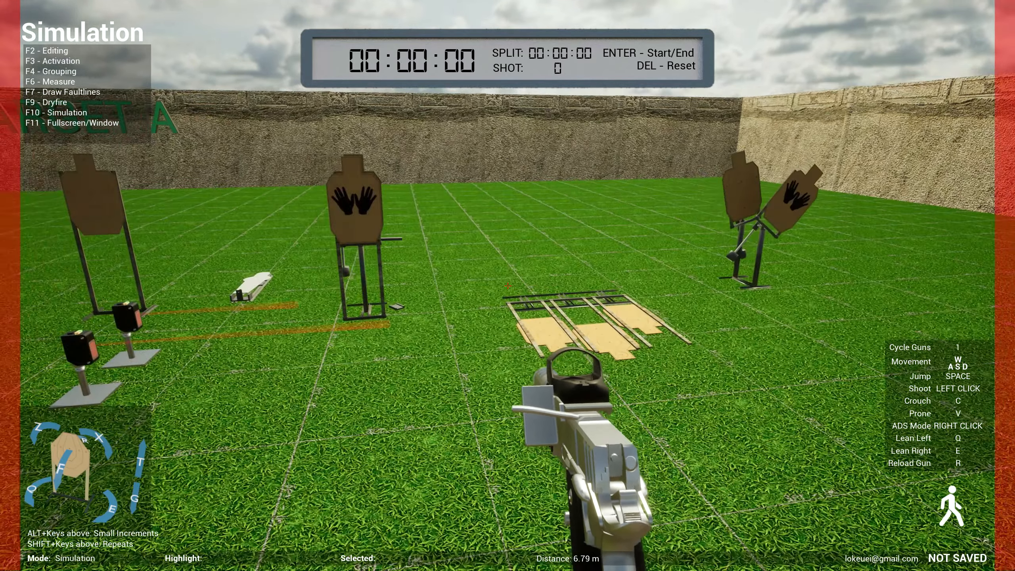
key(d)
key(s)
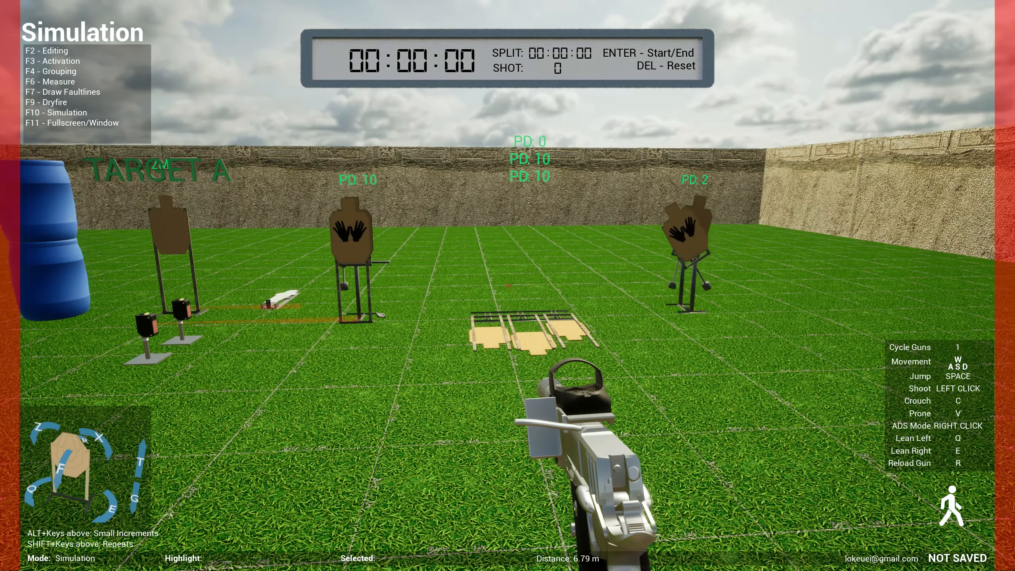
key(F2)
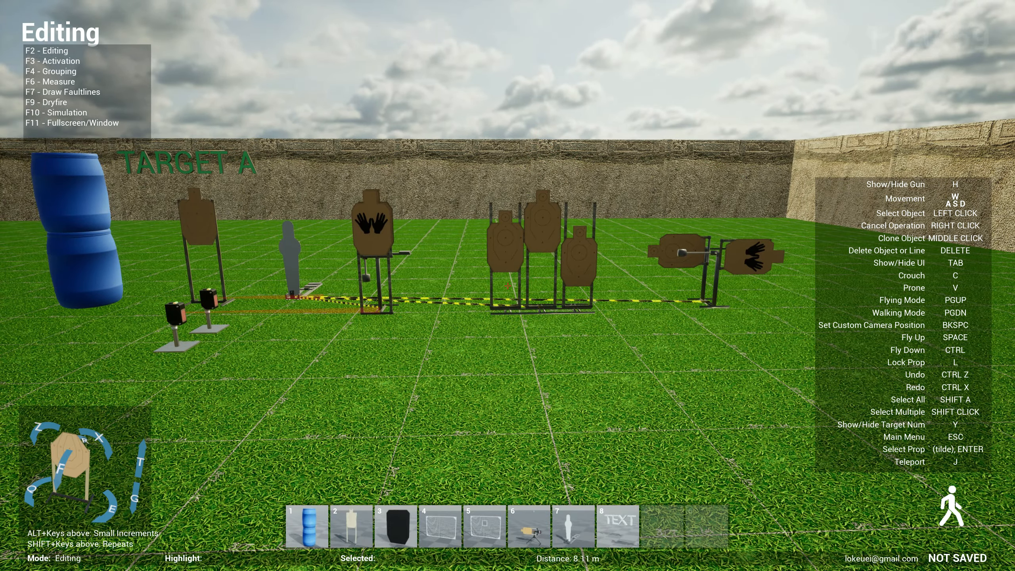
View the settings and the feedback form with its Include Your Email option, leaving both without submitting or saving anything.
key(Escape)
click(461, 356)
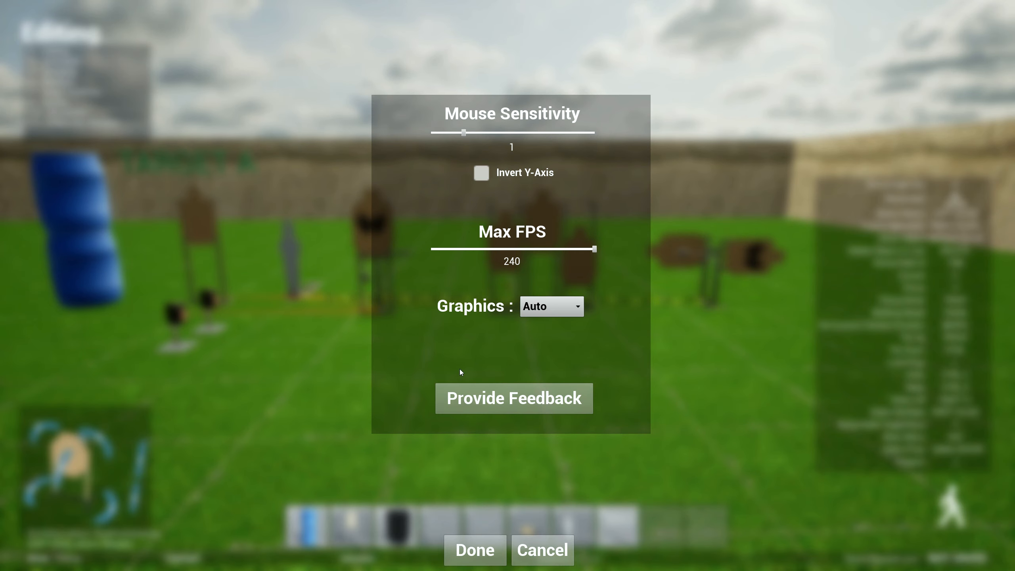
click(454, 400)
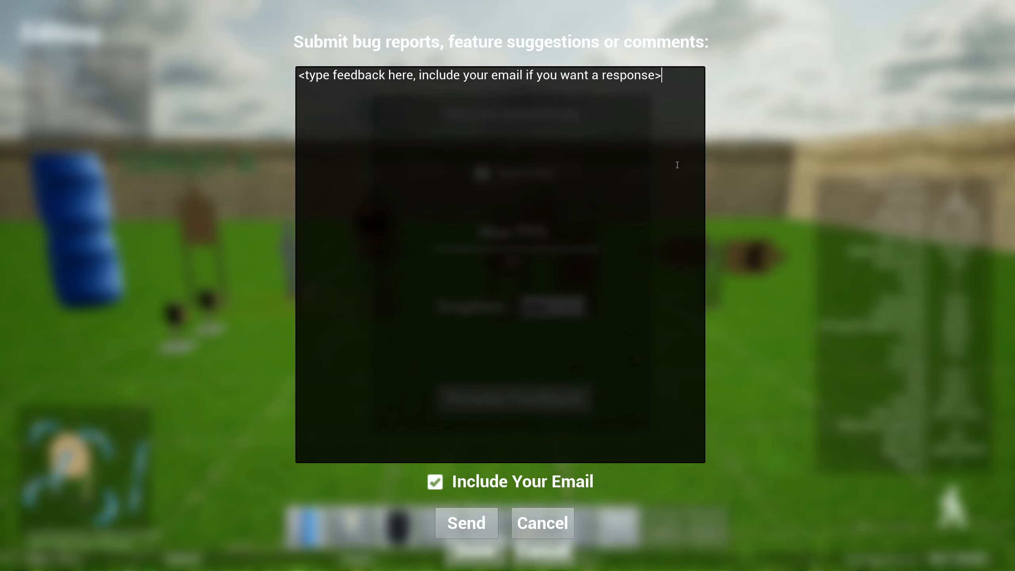
click(440, 486)
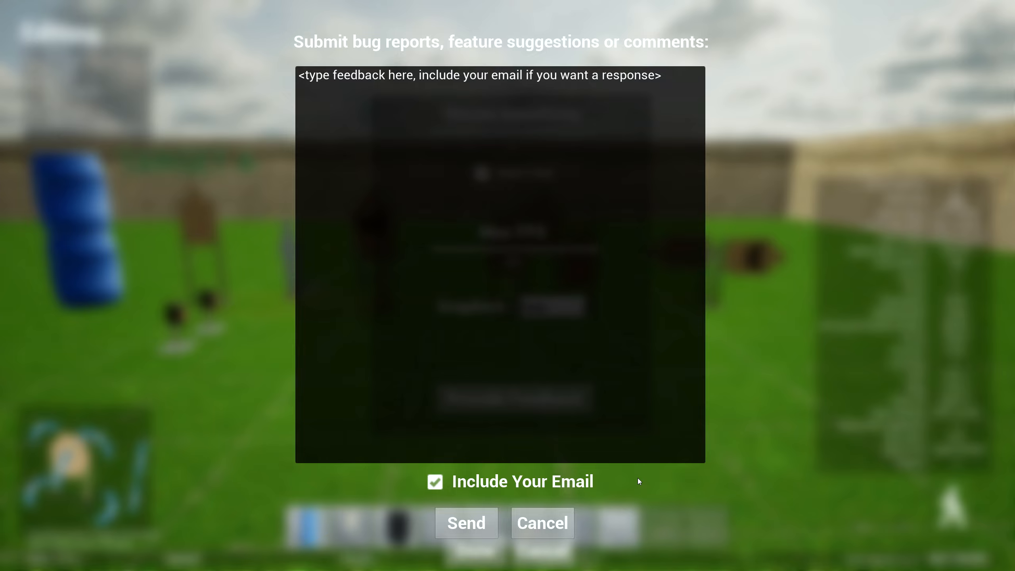
click(541, 532)
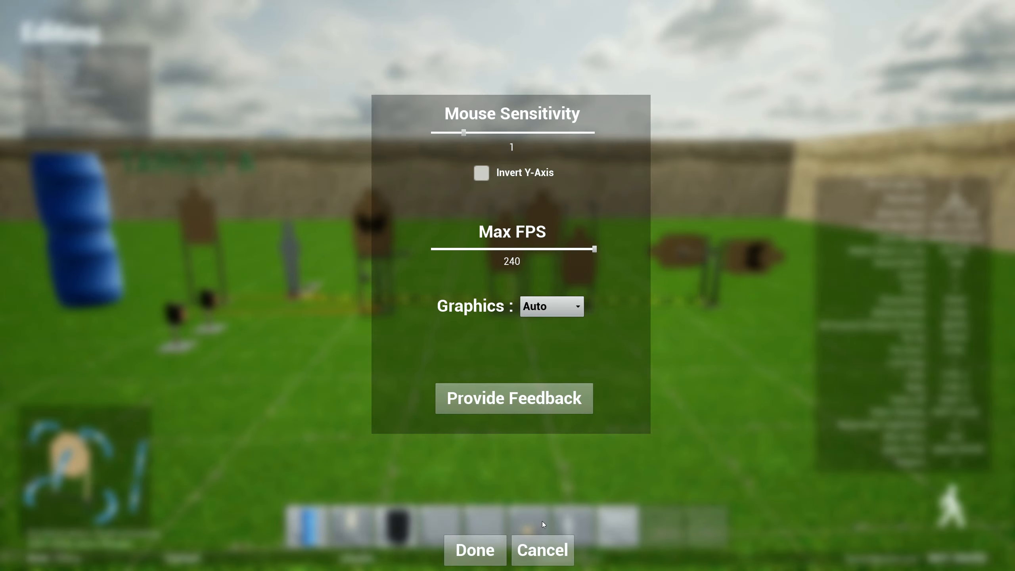
click(548, 554)
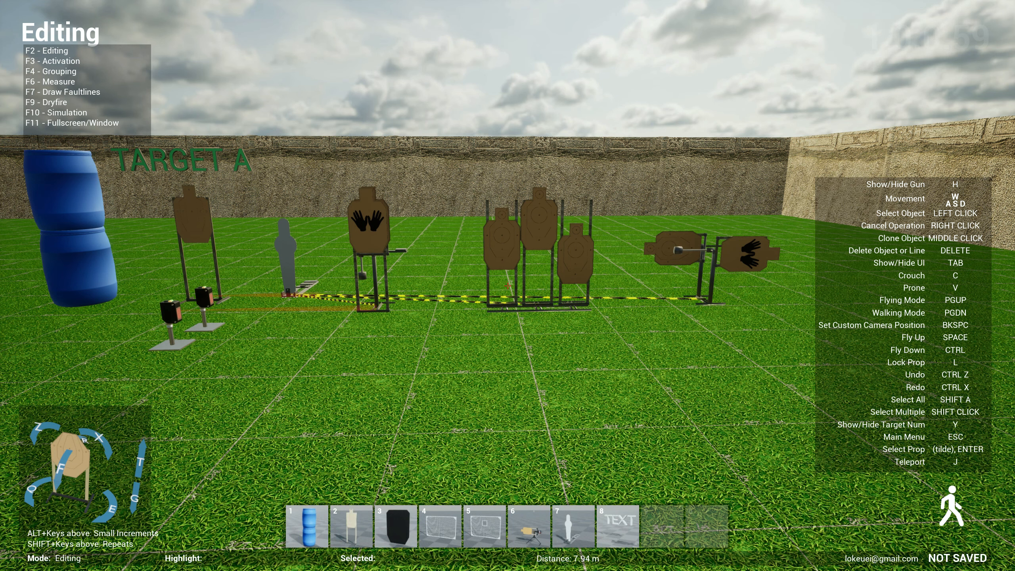
Browse the Moving Props category of the prop library, leaving it without choosing a prop.
key(Return)
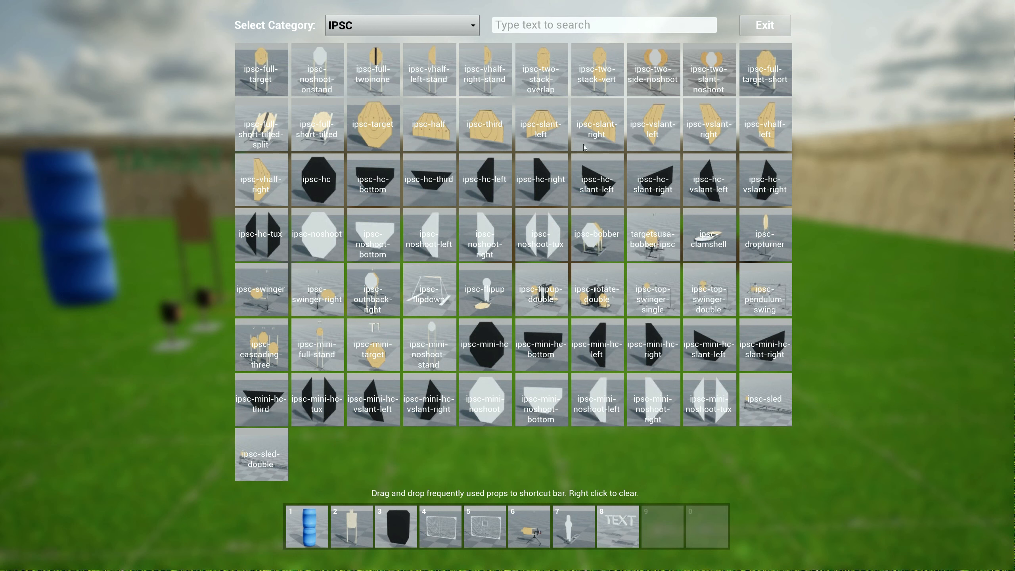
click(430, 25)
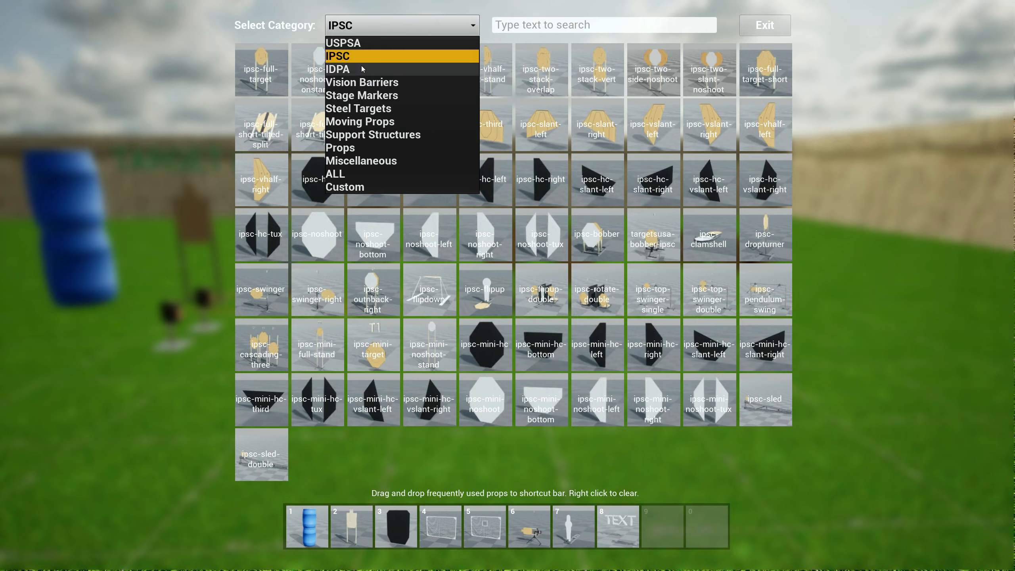
click(372, 121)
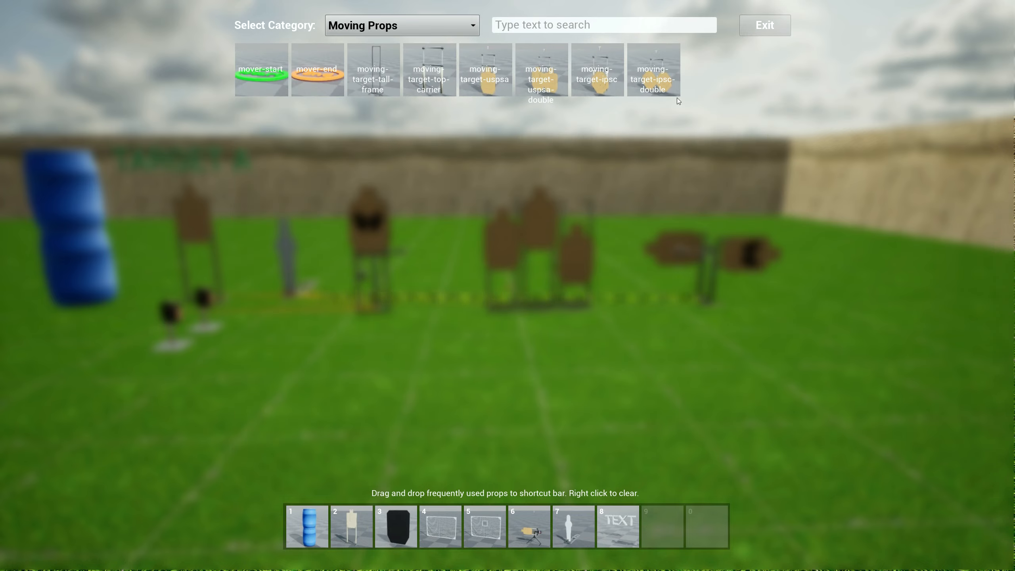
click(765, 26)
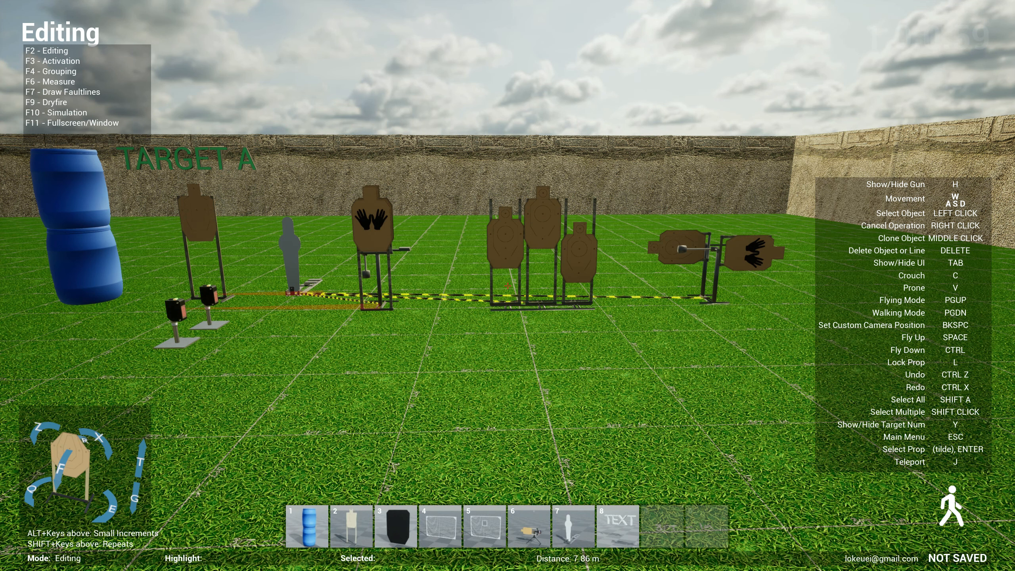
key(Return)
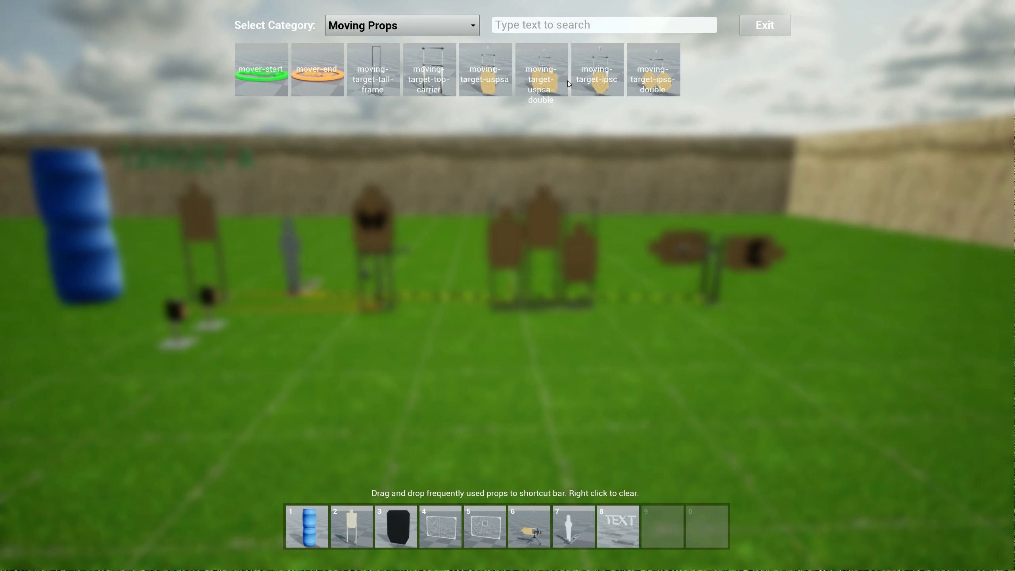
click(773, 28)
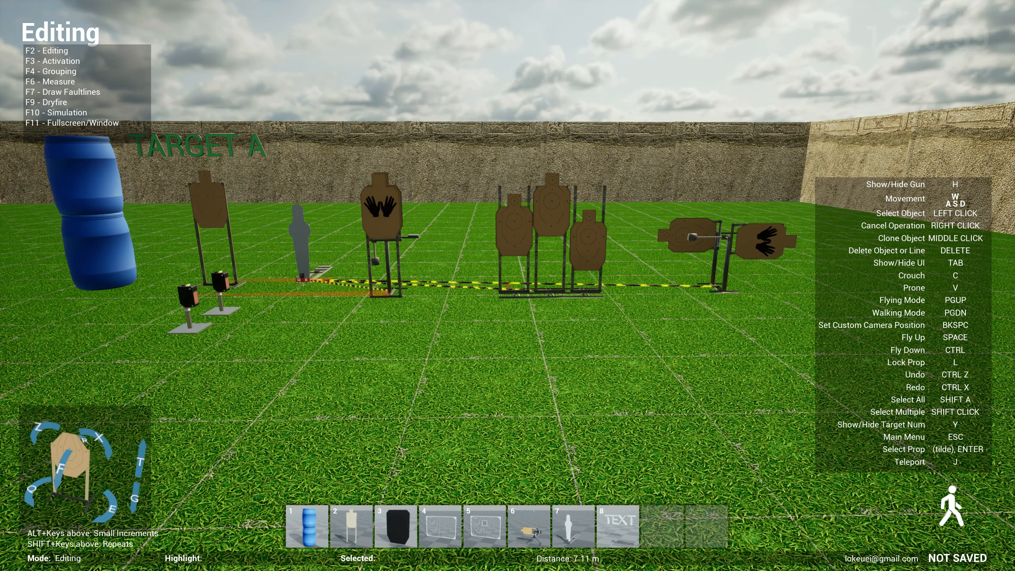
Set the width of the current custom bay preset to 20 m and apply it to the stage.
key(Escape)
click(579, 196)
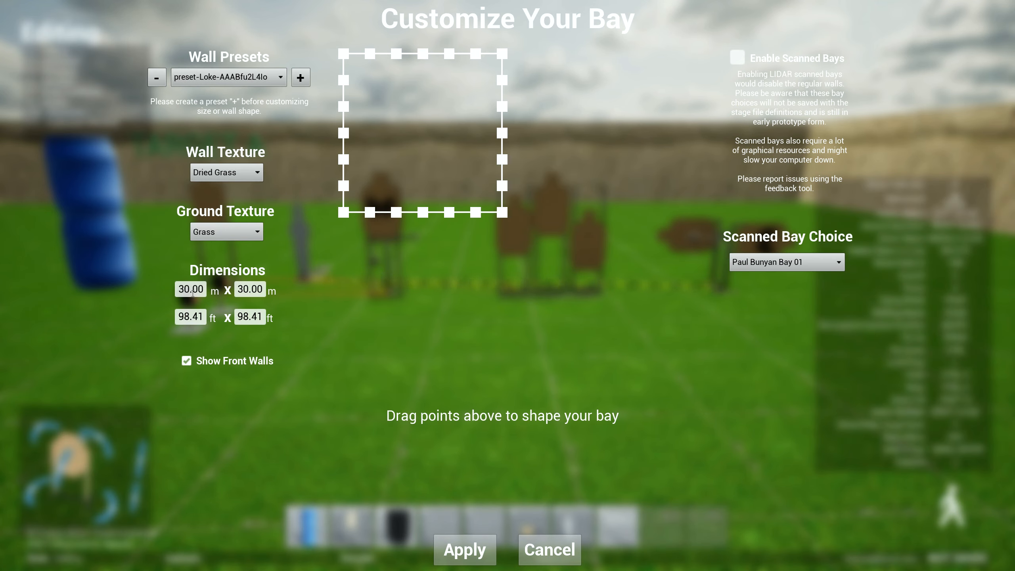
click(196, 290)
text(20)
key(Return)
click(465, 550)
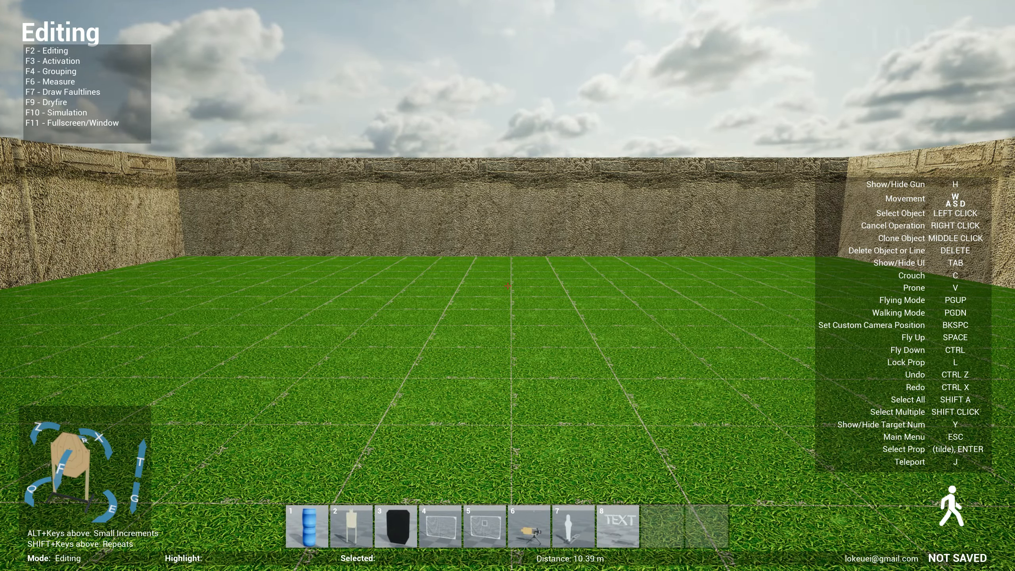
Change the bay to the Narrow wall preset and apply it, viewing the props inside the new walls.
key(Escape)
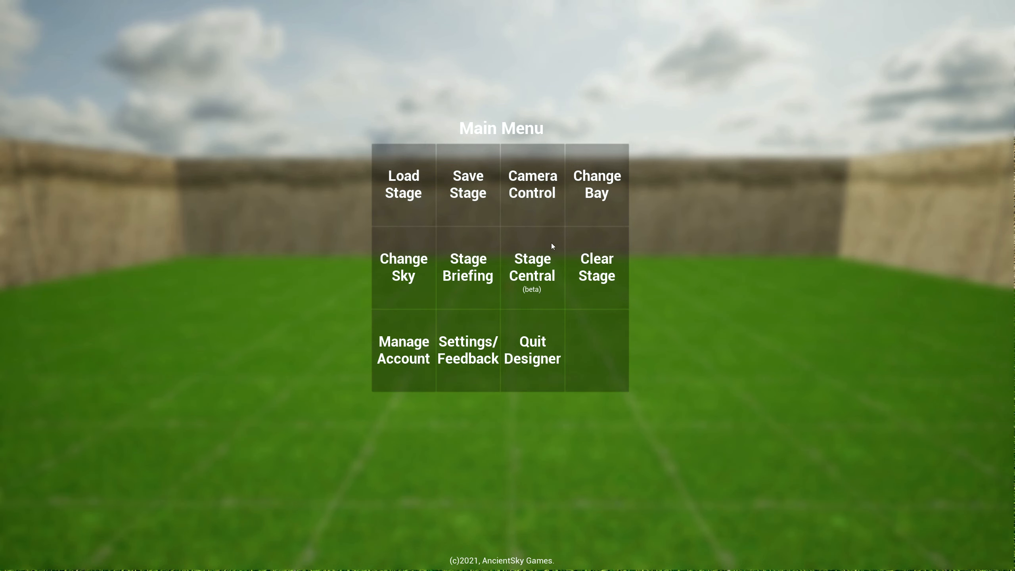
click(585, 207)
click(239, 77)
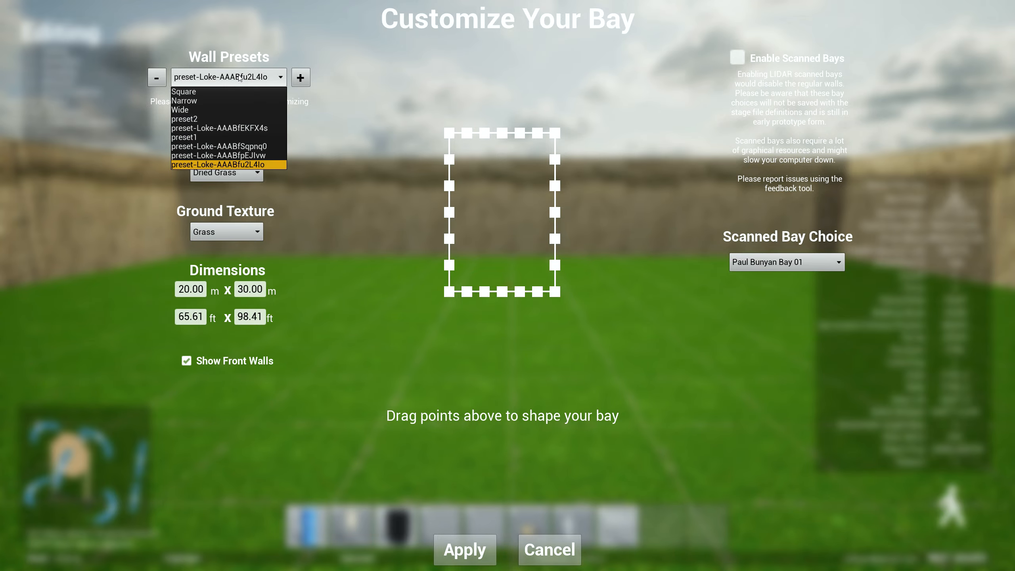
click(208, 101)
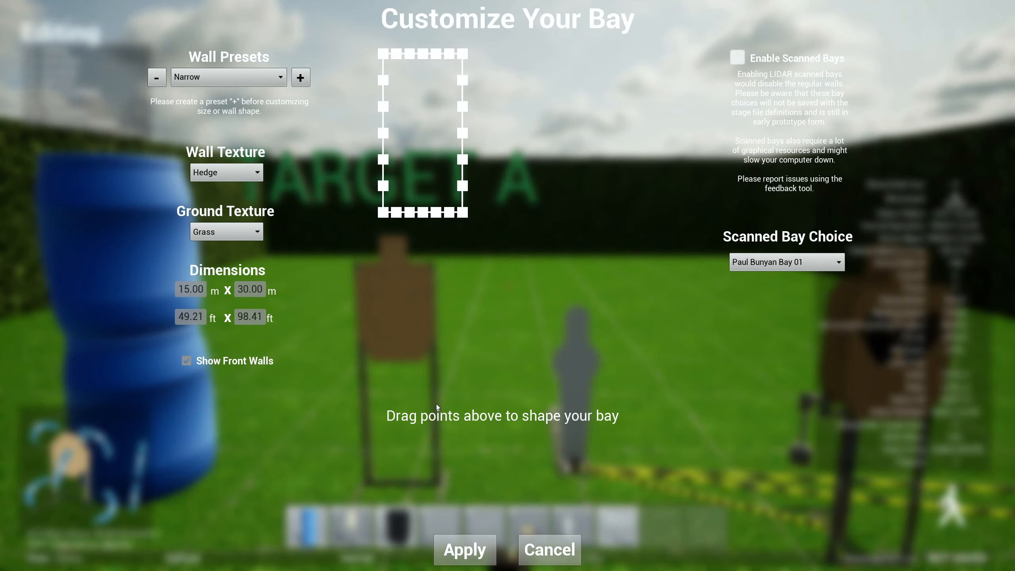
click(465, 550)
key(a)
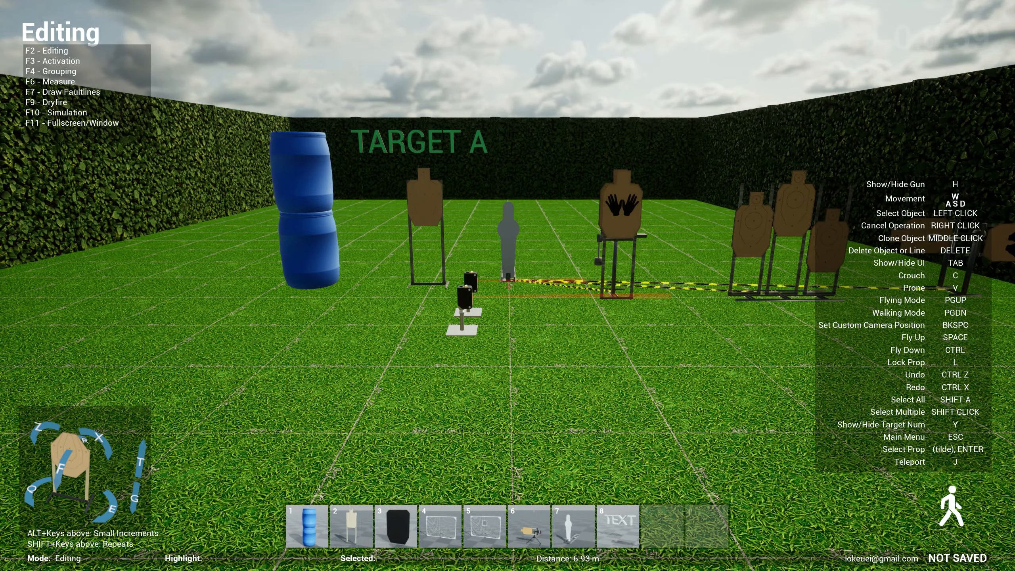
key(d)
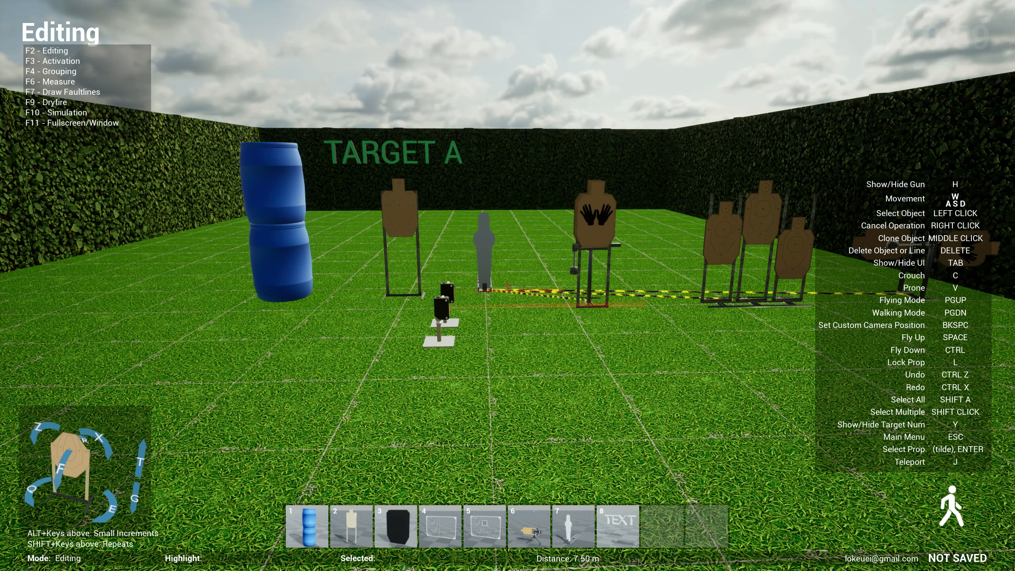
Look at the feedback submission form again and cancel out of it and the settings.
key(Escape)
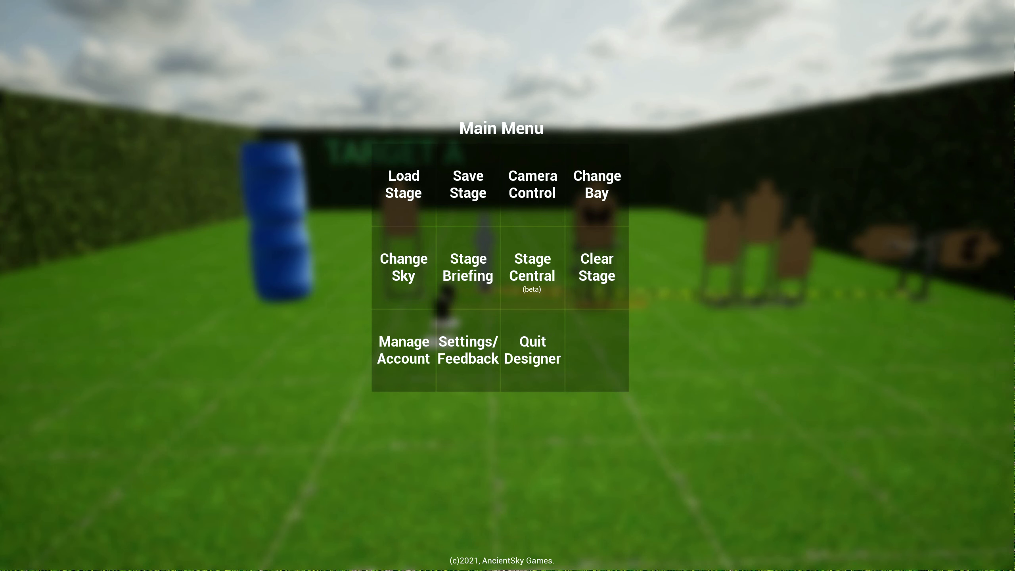
click(476, 387)
click(520, 396)
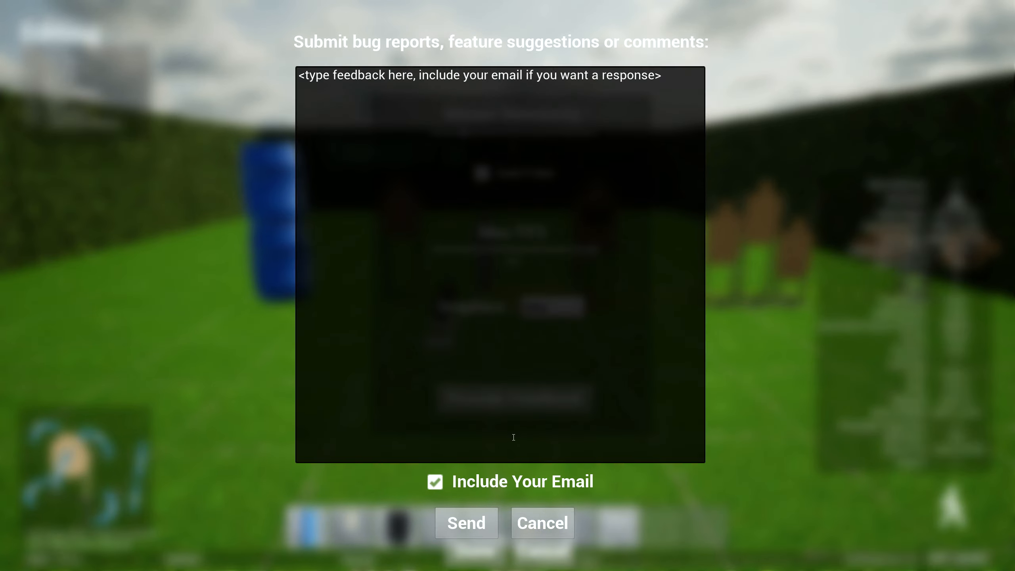
click(544, 525)
click(543, 551)
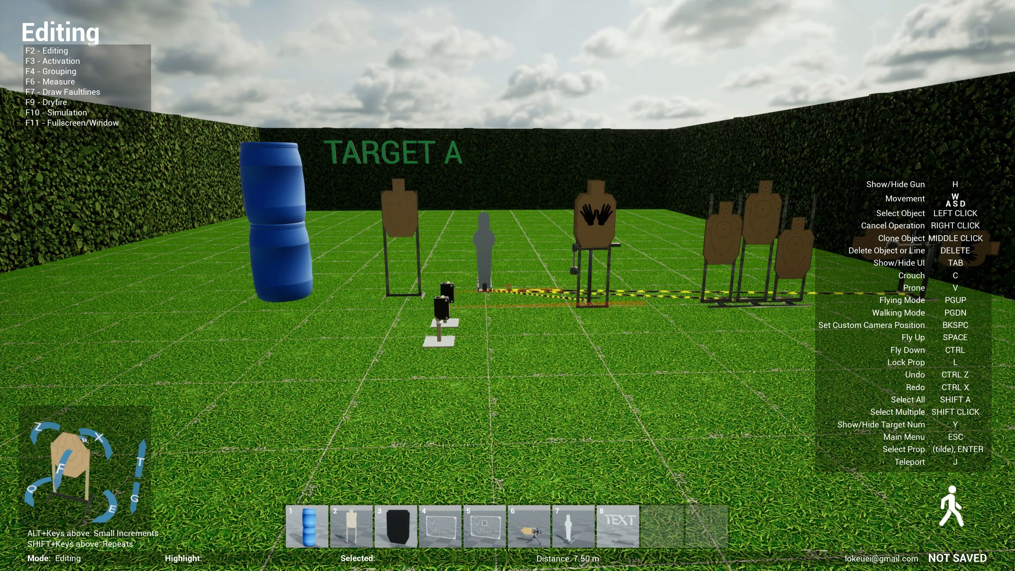